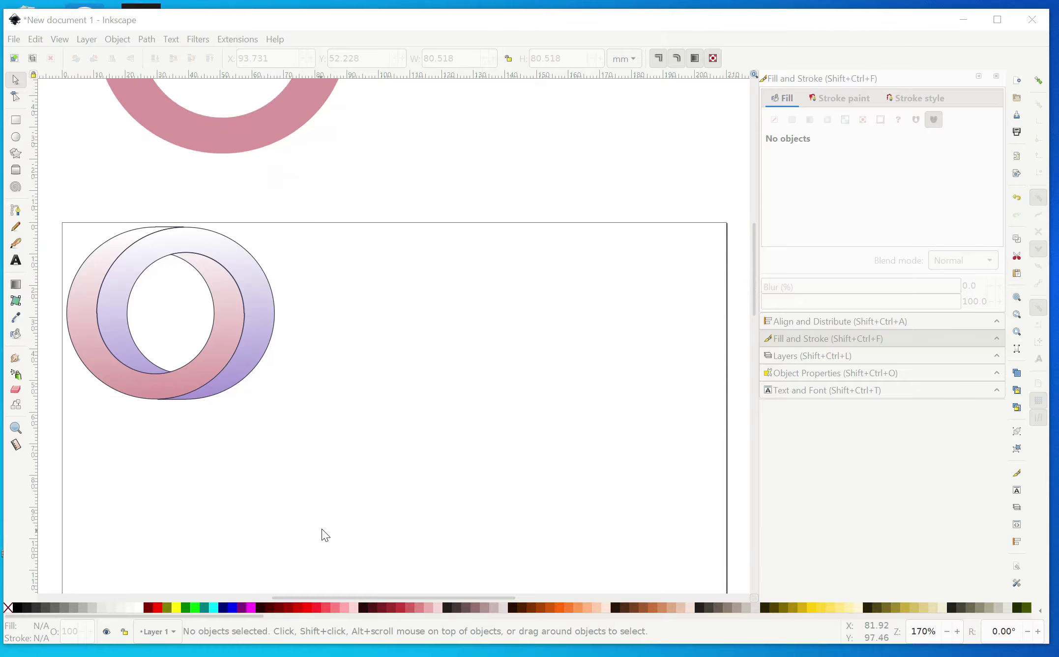
- Draw a circle about 85 mm in diameter on the empty area of the page beside the reference logo
scroll(323, 530, "down", 1)
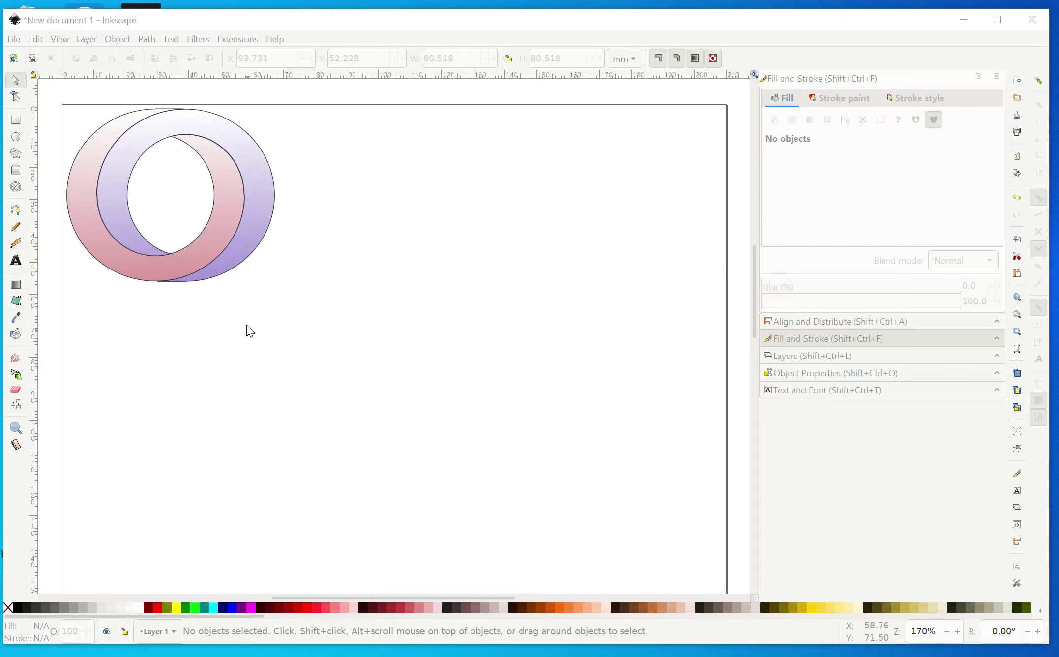
left_click(114, 38)
left_click(132, 76)
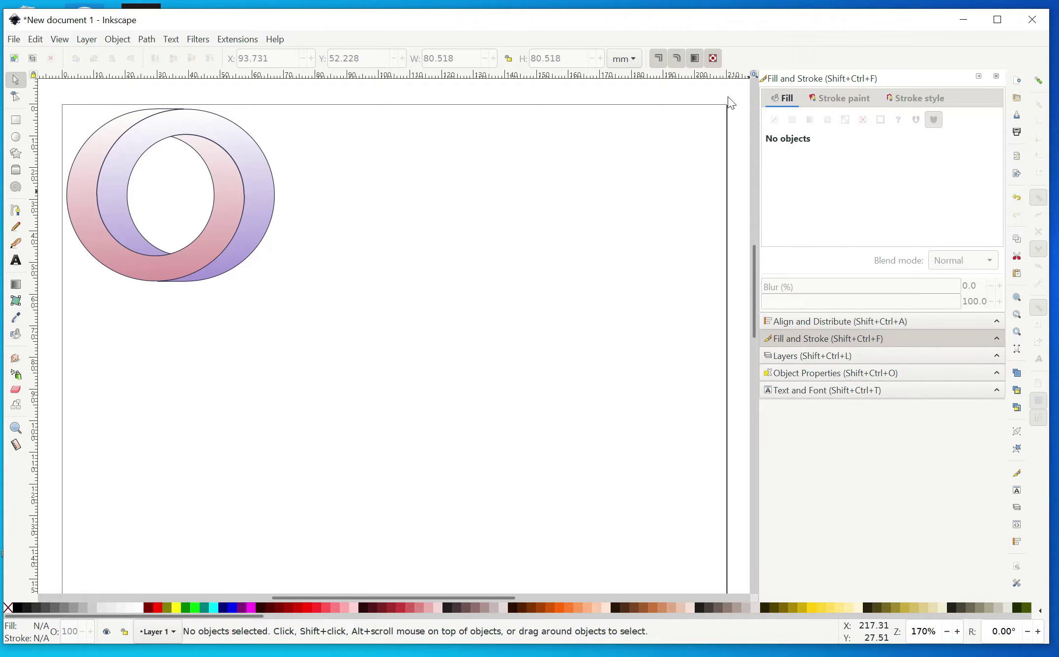
left_click(16, 136)
left_click_drag(352, 249, 622, 518)
left_click(16, 80)
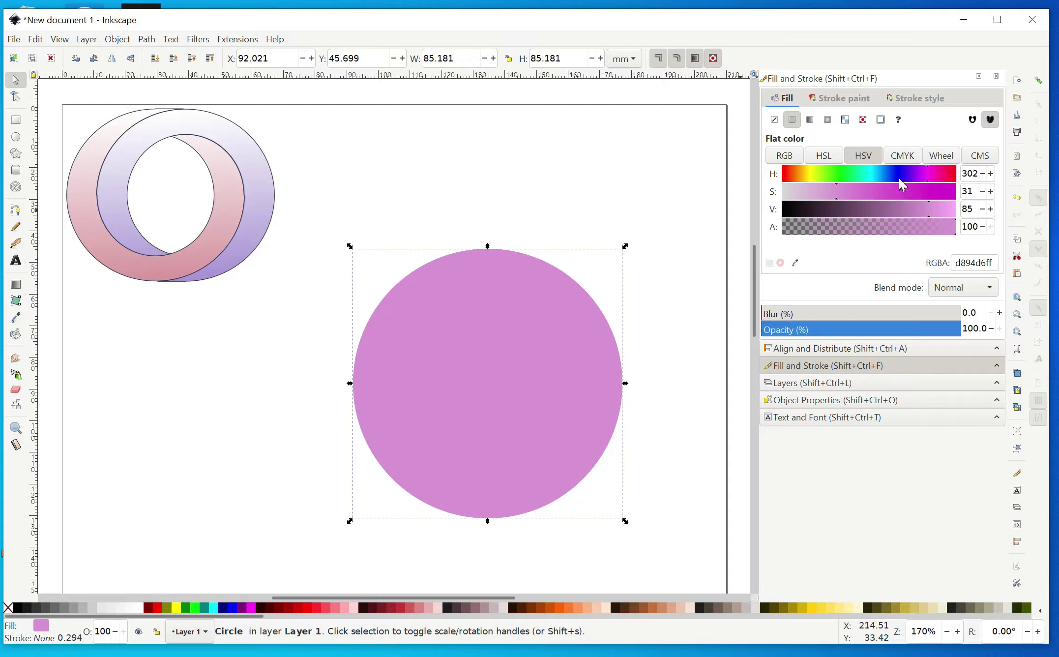
- Duplicate the circle, giving the copy a fill hue of 242 and scaling it down proportionally to about 64 mm
left_click(899, 173)
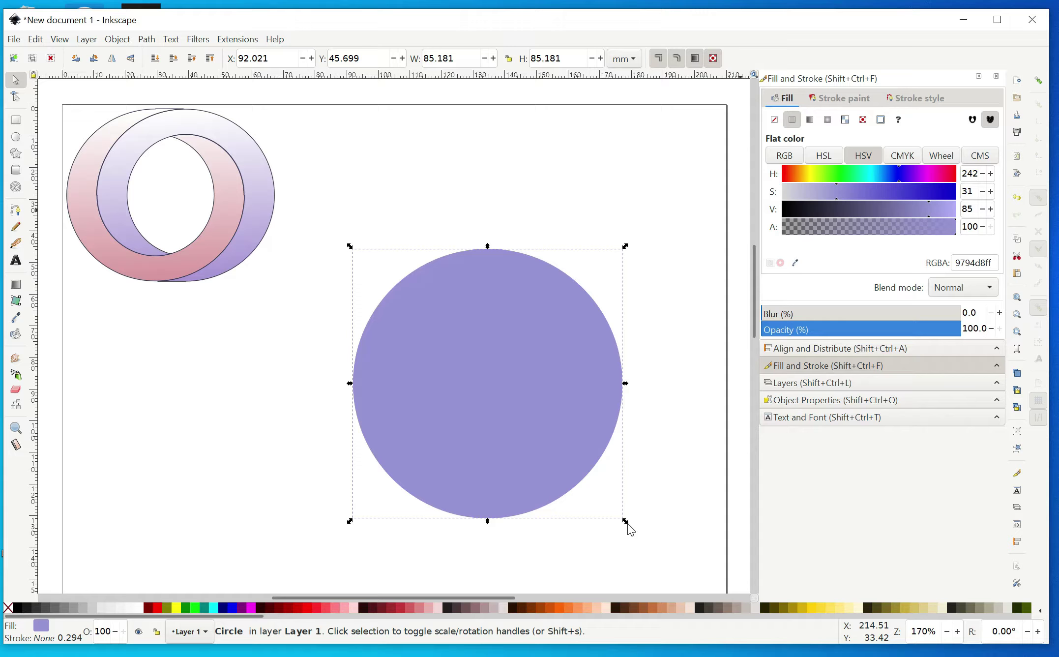
key("ctrl")
left_click_drag(629, 527, 559, 489)
left_click_drag(489, 353, 498, 366)
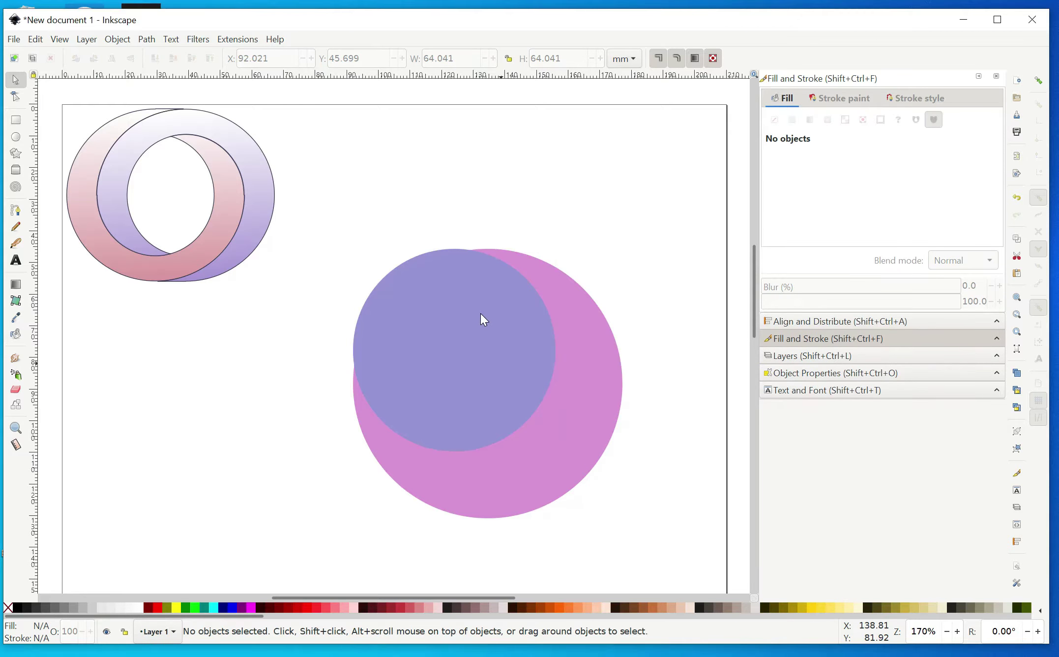
- Centre the two circles on each other horizontally and vertically, and subtract the smaller from the larger with Difference
key("ctrl")
left_click_drag(486, 317, 533, 317)
left_click(492, 493, "shift")
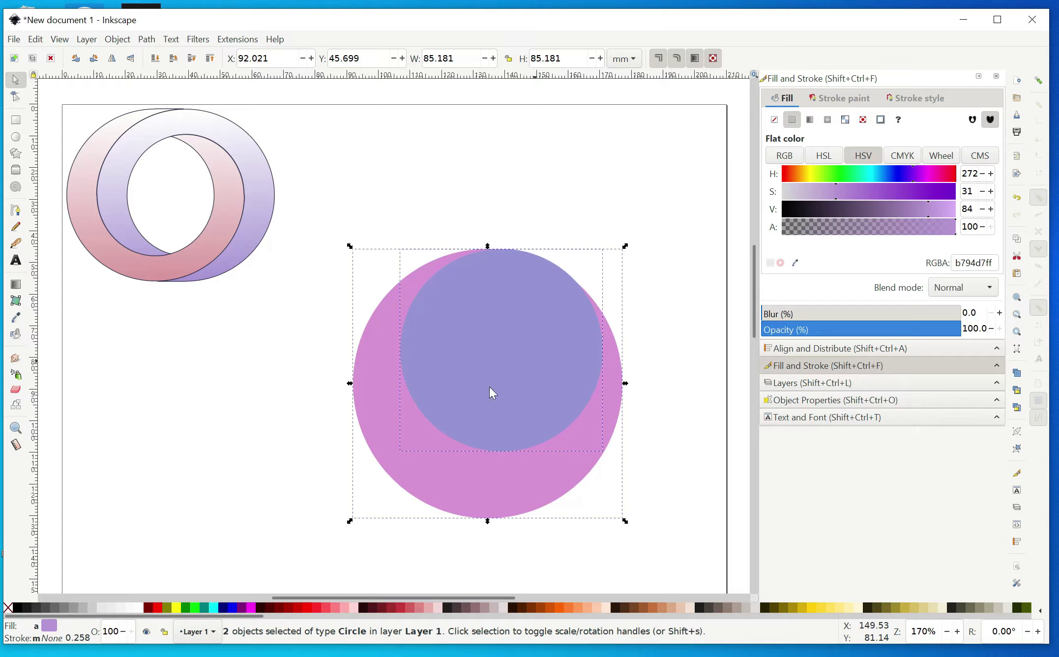
left_click(115, 39)
left_click(139, 448)
left_click(927, 142)
left_click(927, 158)
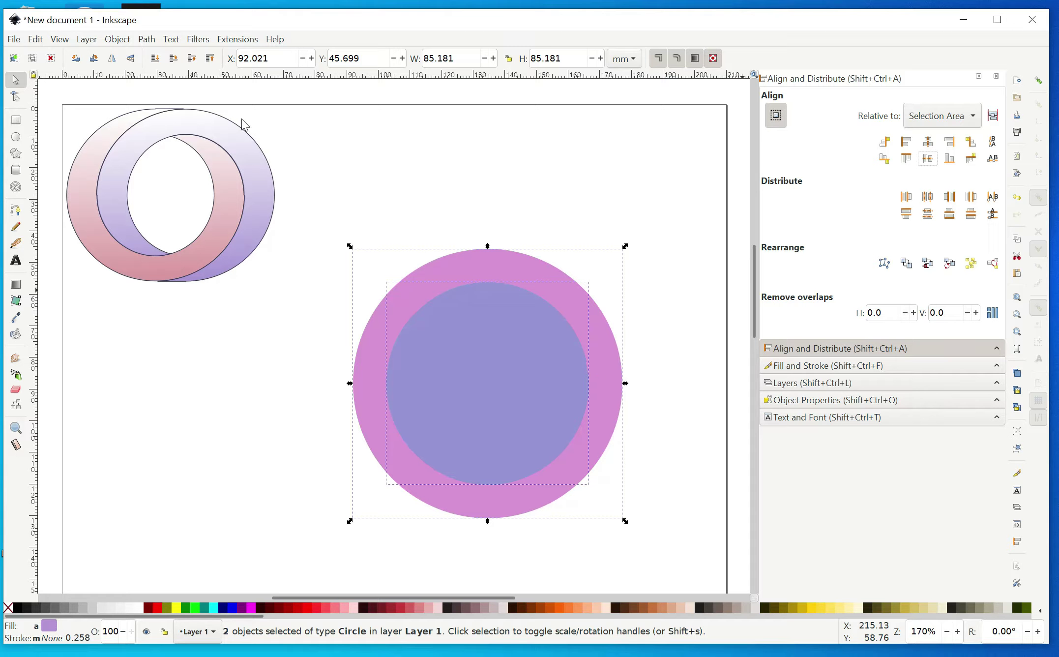
left_click(148, 42)
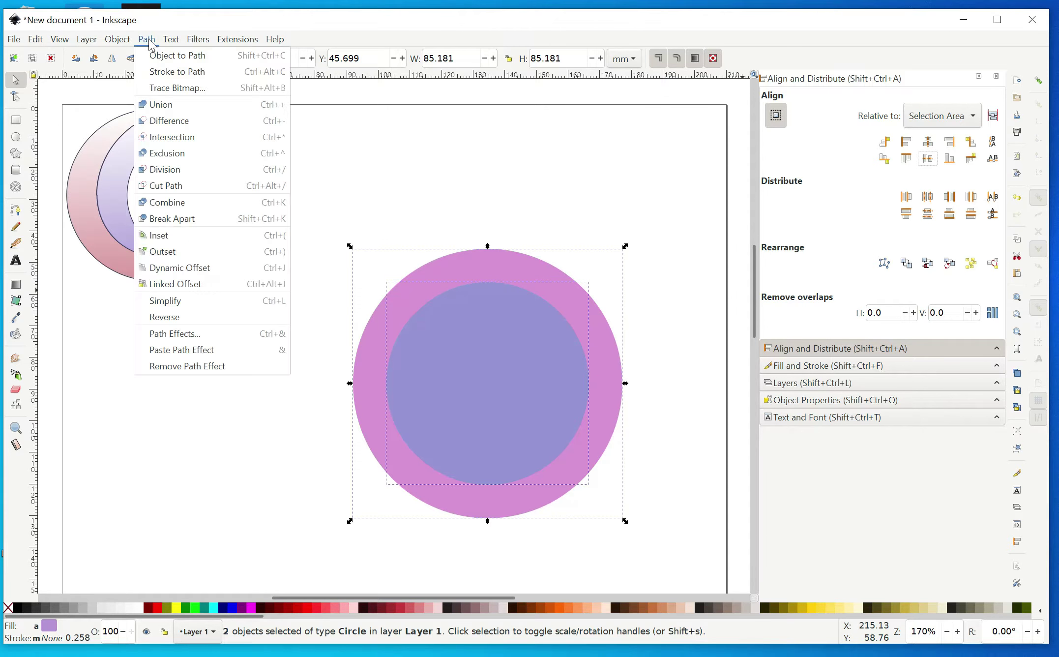
left_click(168, 122)
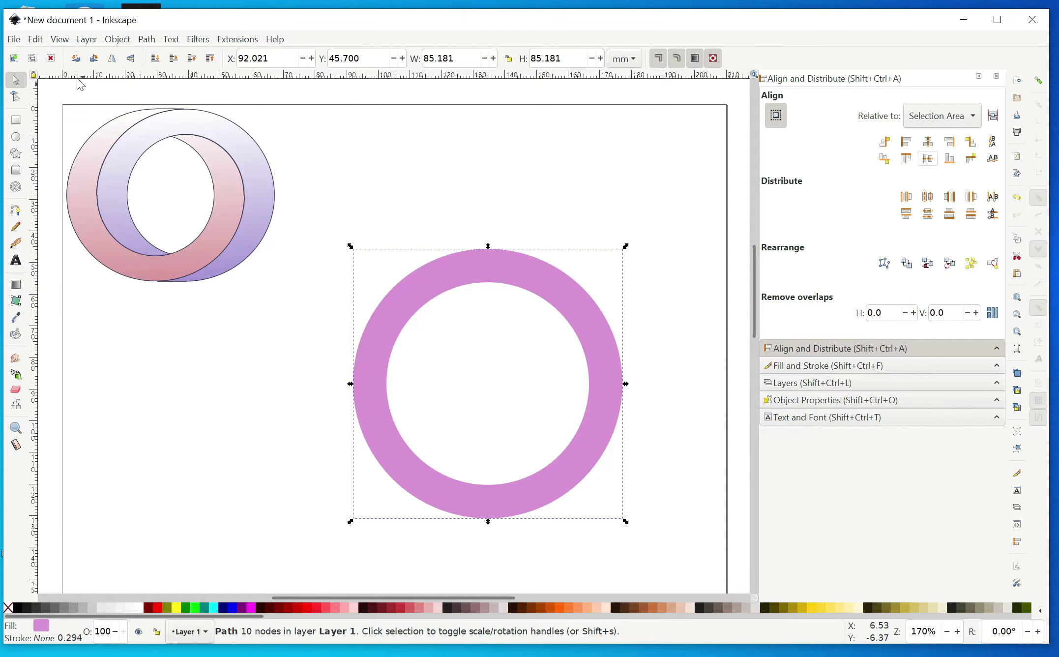
- Duplicate the ring, giving the copy a fill hue of 231 and moving it horizontally to the right, to X about 102.6 mm
left_click(38, 40)
left_click(41, 46)
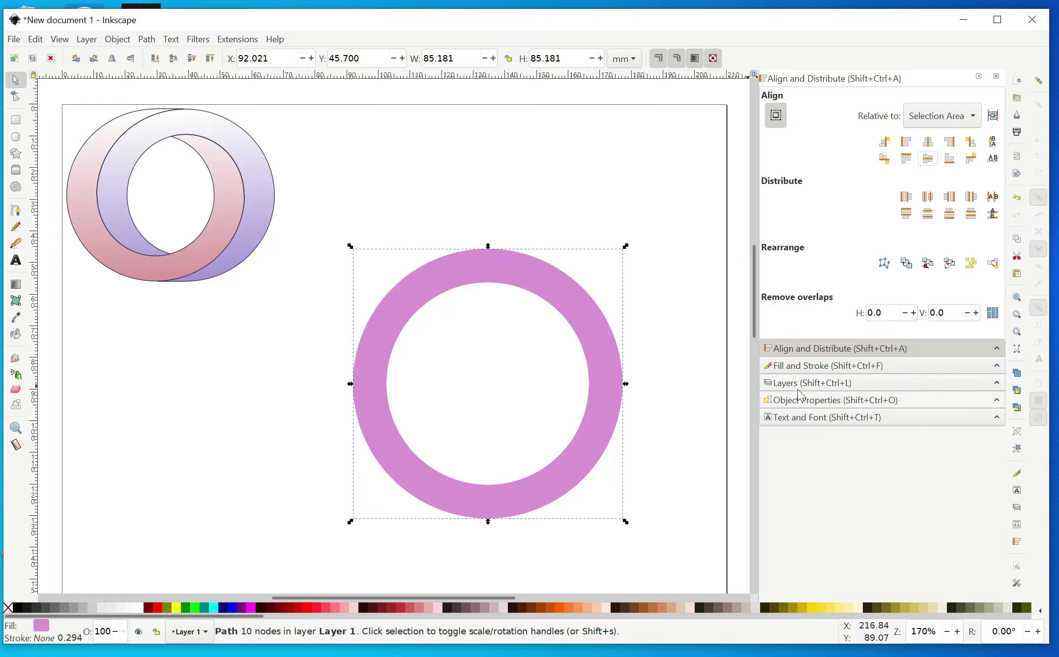
left_click(816, 366)
key("ctrl+d")
left_click_drag(927, 173, 892, 173)
left_click_drag(452, 281, 486, 282)
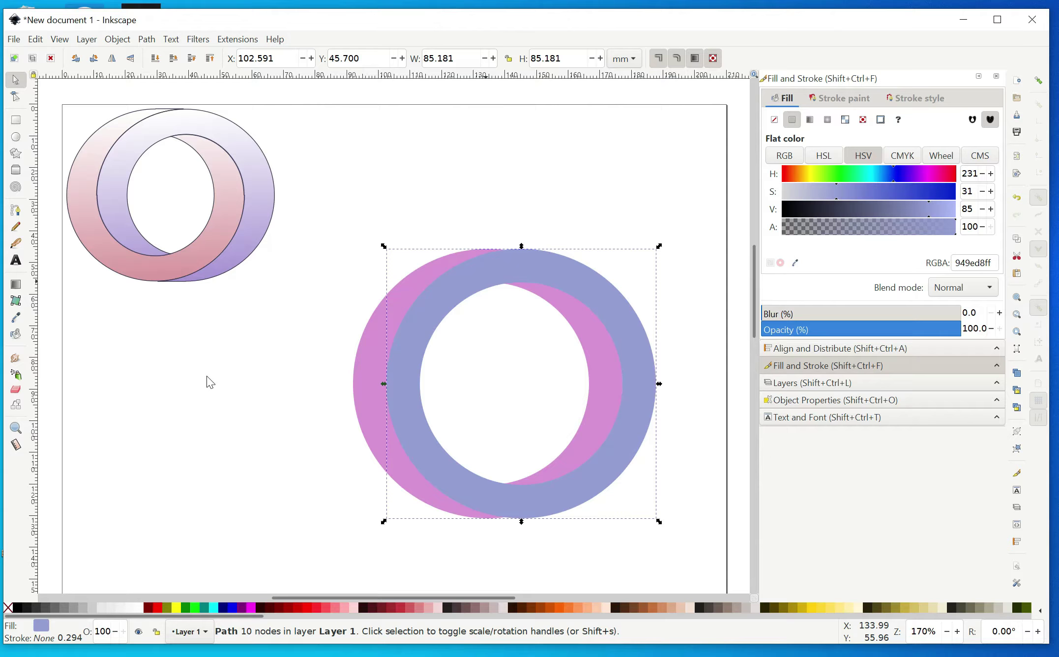
- Place vertical guides through the centres of the pink ring and the blue ring
left_click(187, 359)
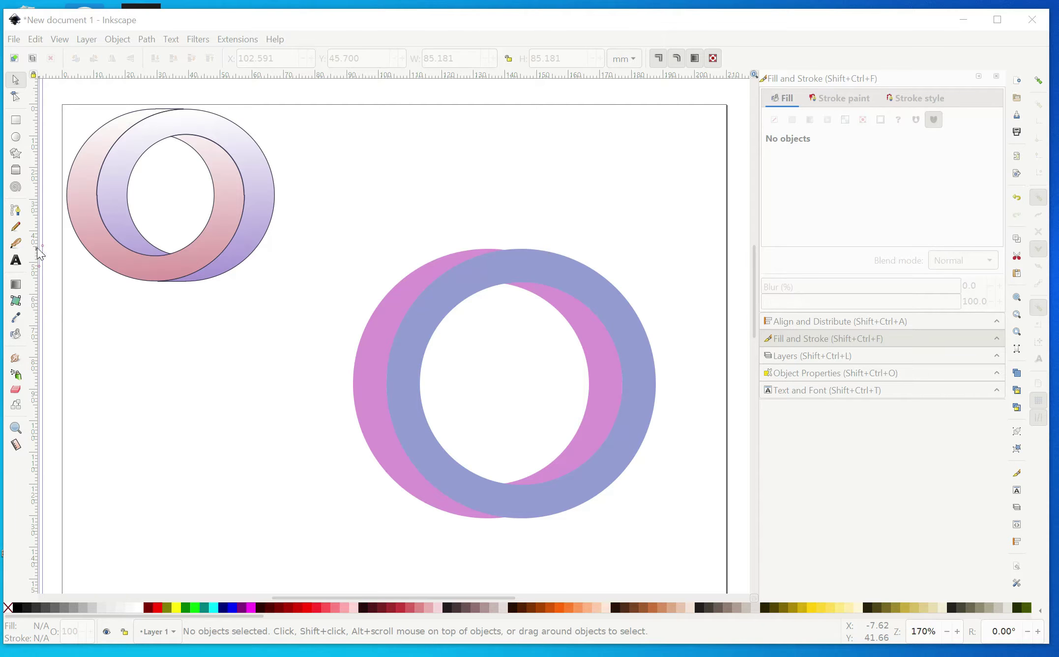
left_click_drag(43, 250, 488, 290)
left_click(442, 265)
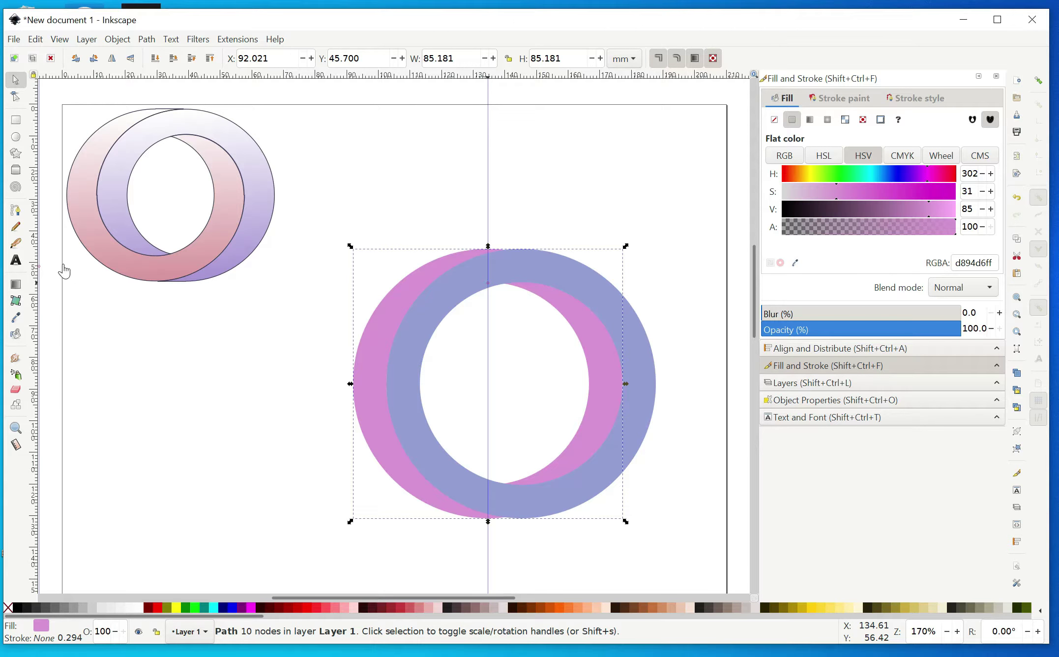
left_click(608, 297)
left_click_drag(33, 305, 521, 305)
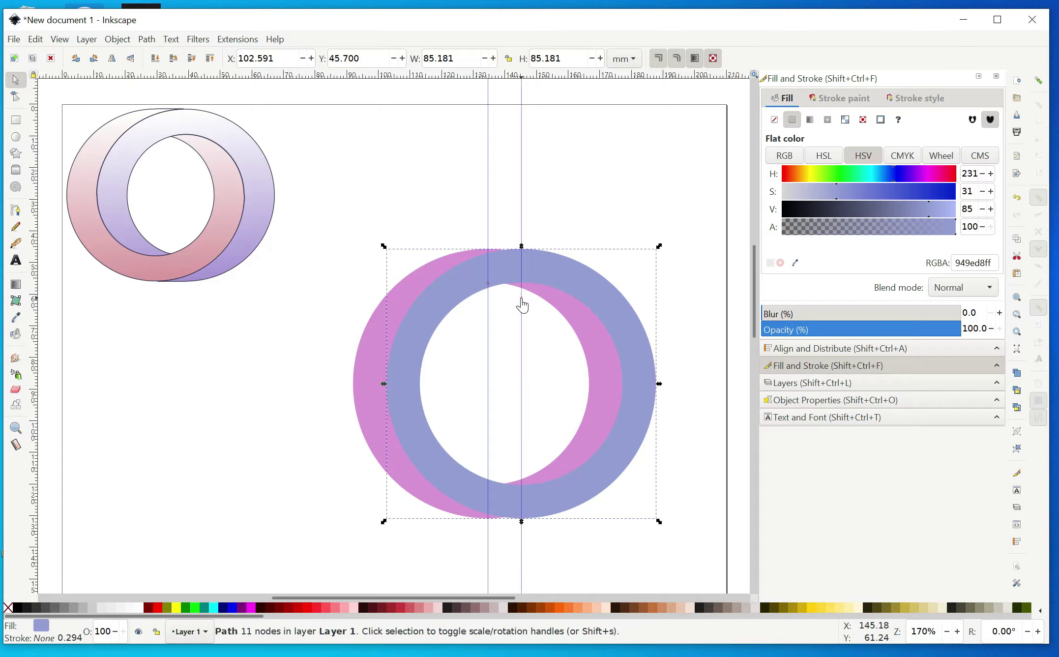
- Draw a rectangle about 9.8 × 11 mm between the two guides across the top of the rings, and move both guides off the rings
left_click(16, 121)
left_click_drag(489, 249, 520, 288)
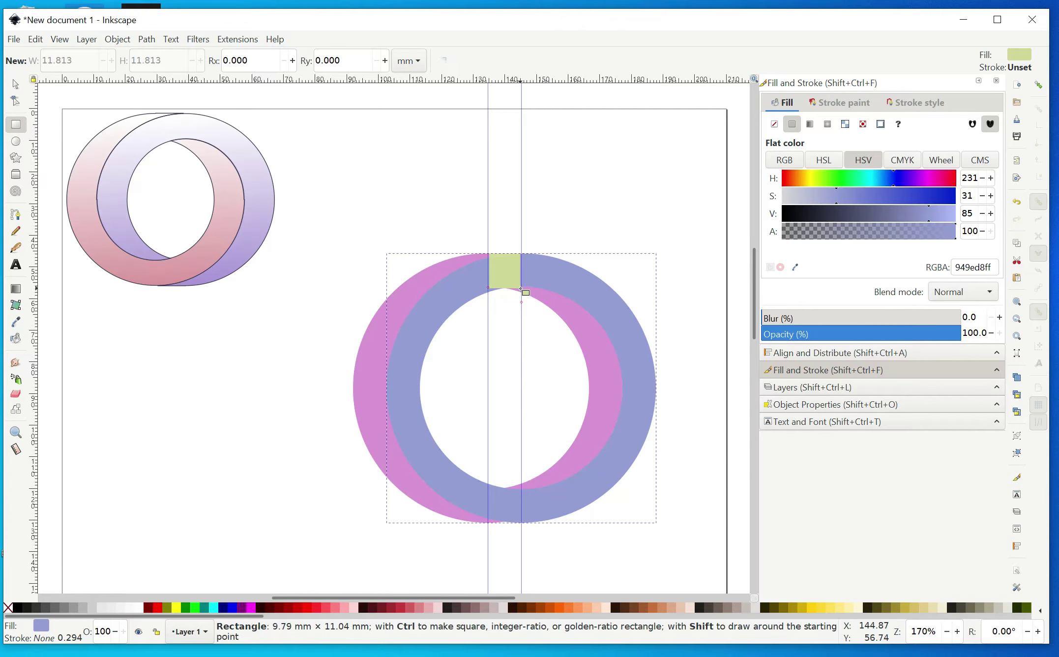
left_click_drag(520, 289, 520, 288)
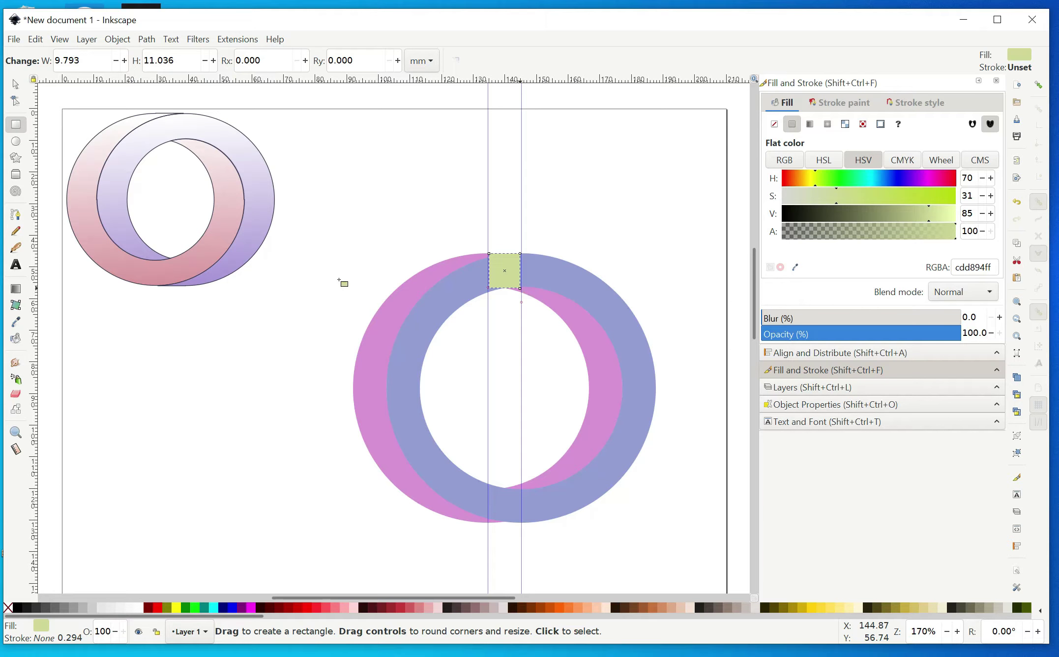
left_click(15, 84)
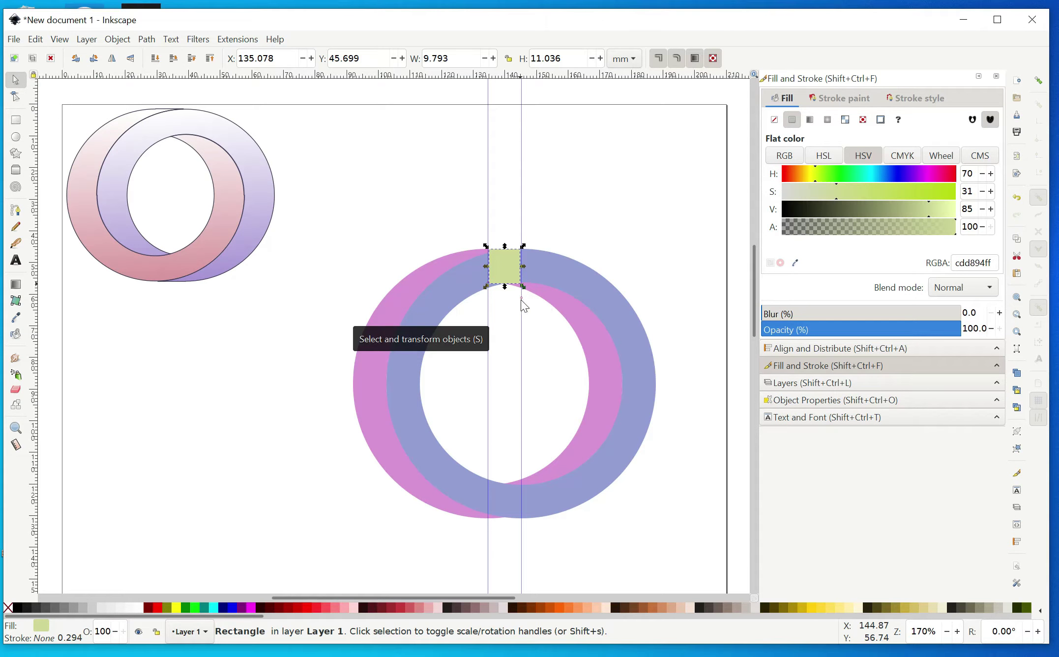
left_click_drag(521, 304, 726, 311)
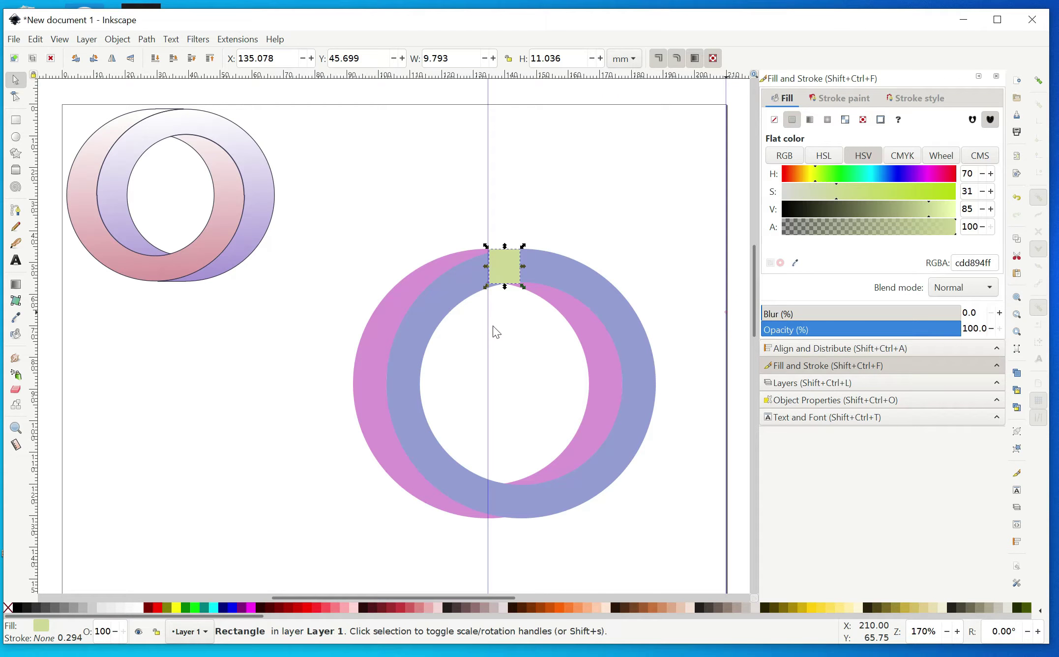
left_click_drag(489, 329, 37, 297)
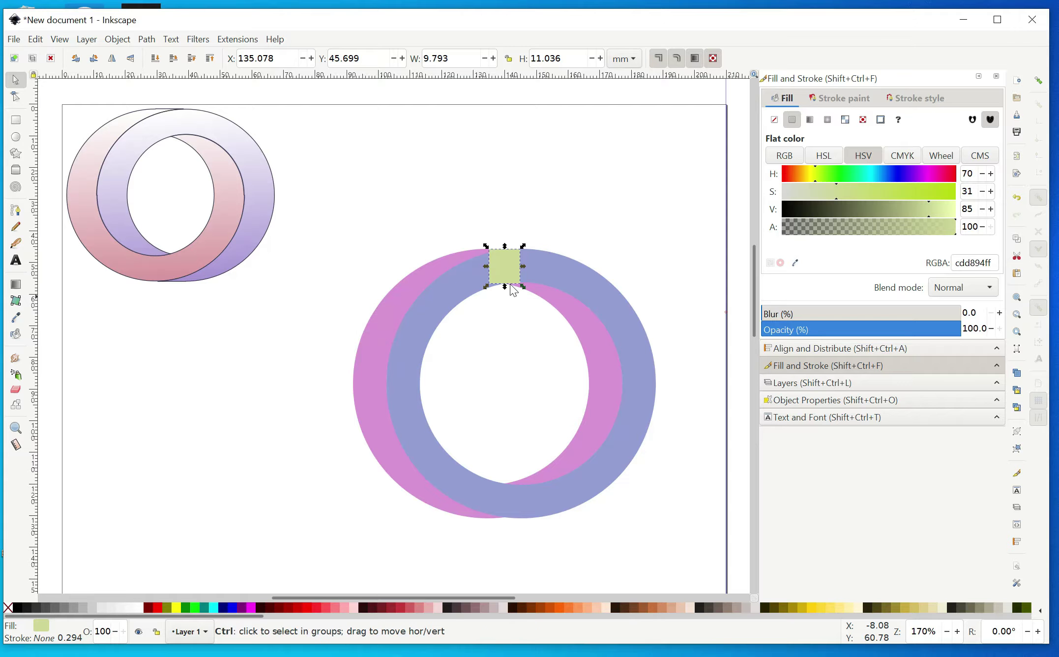
- Scale the small rectangle to about 9.55 mm wide and set its height to 9.552 mm
left_click_drag(505, 286, 508, 288)
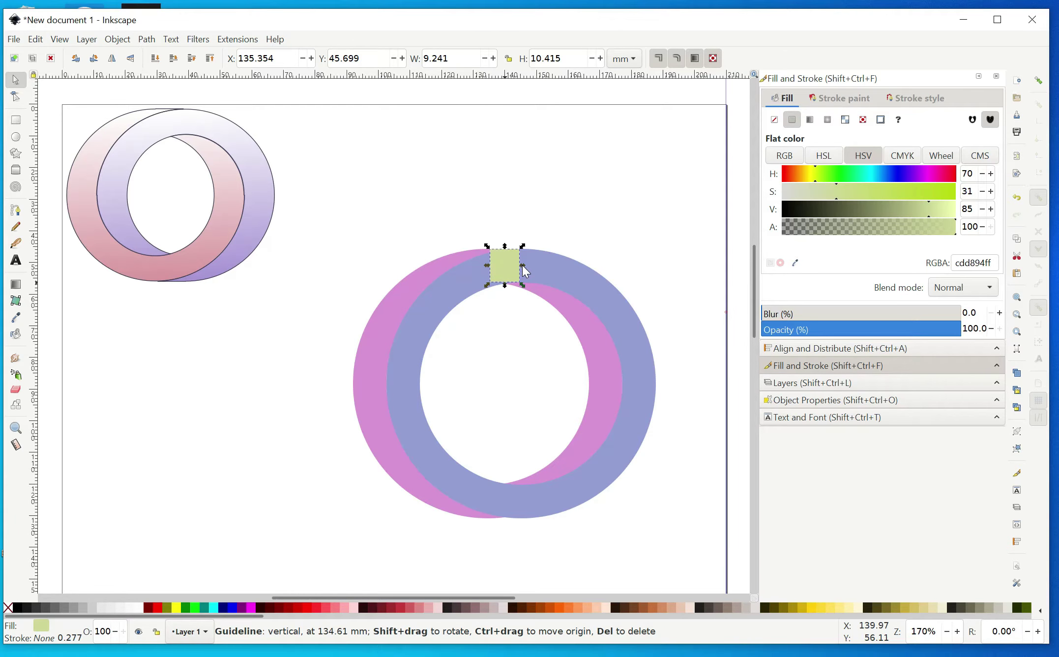
left_click_drag(522, 265, 523, 265)
left_click(545, 60)
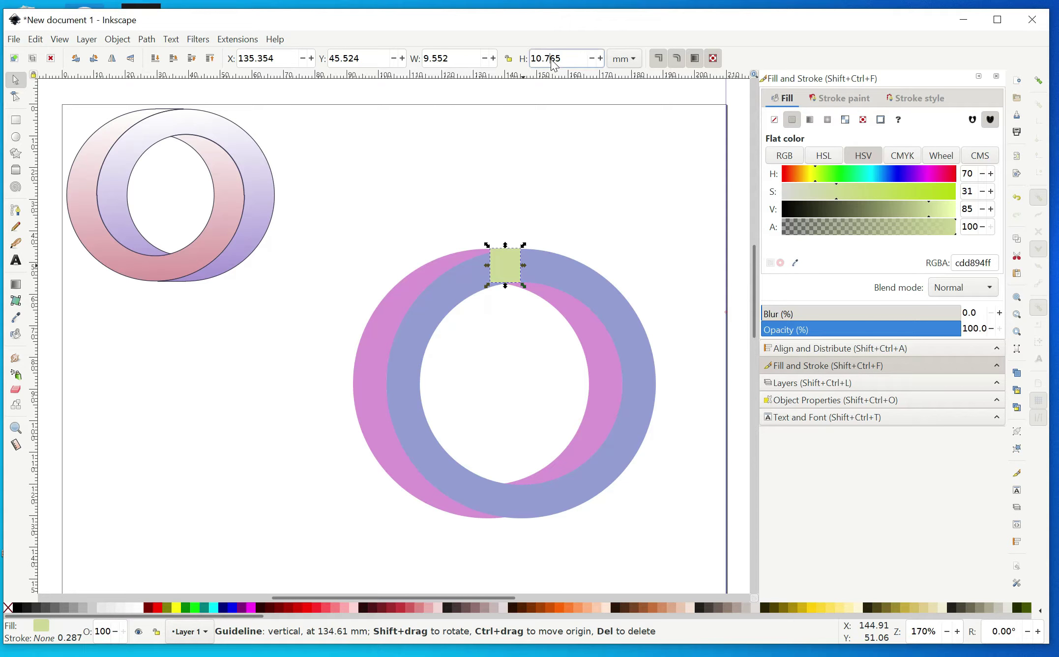
left_click(541, 63)
key("BackSpace")
key("BackSpace")
type("9")
key("BackSpace")
key("BackSpace")
key("BackSpace")
type("552")
left_click(624, 257)
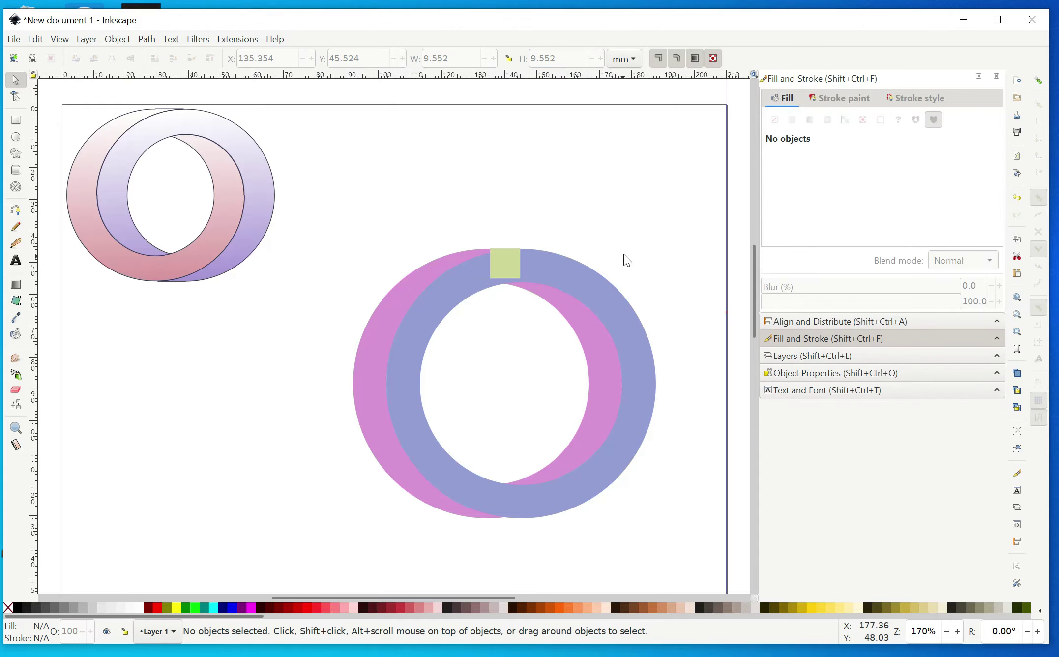
- Merge the small square with the pink ring using Union
key("ctrl")
left_click(507, 267, "ctrl")
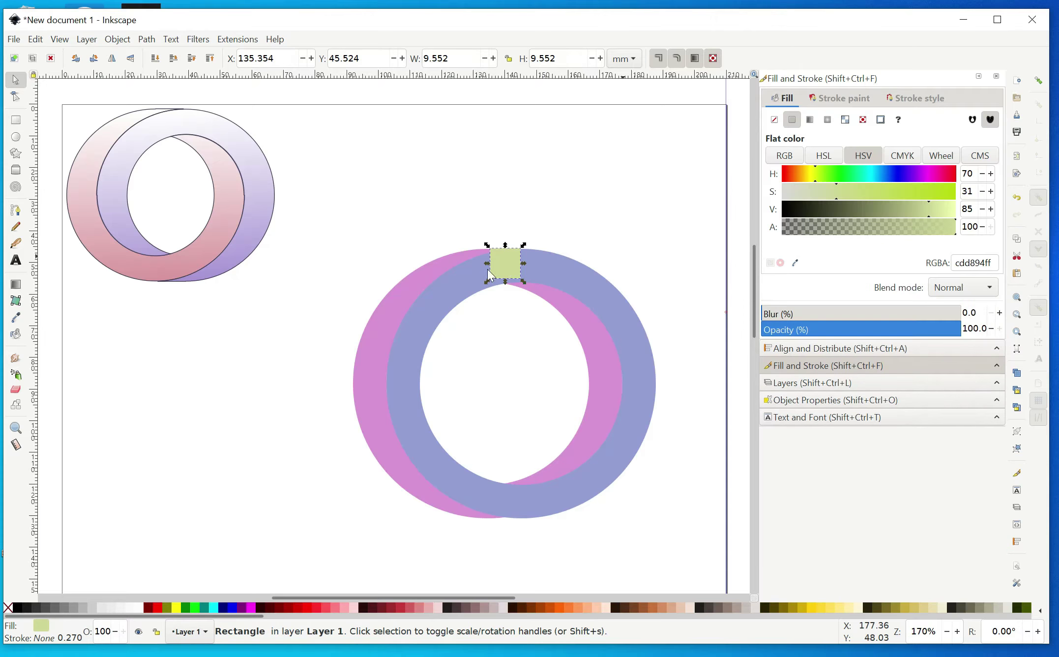
left_click(434, 265)
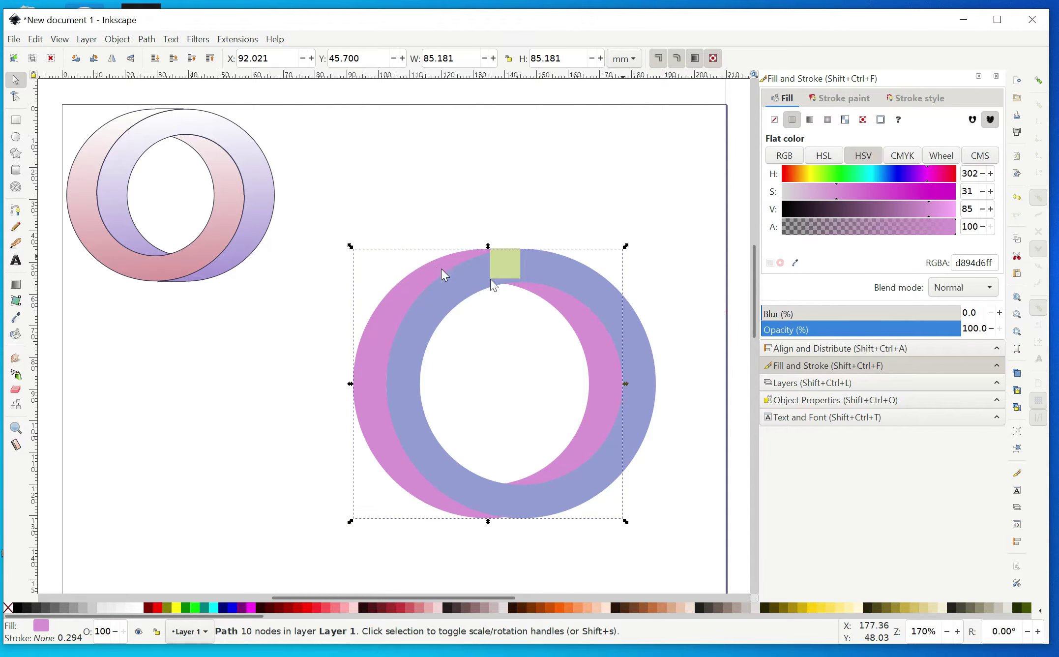
left_click(513, 264, "shift")
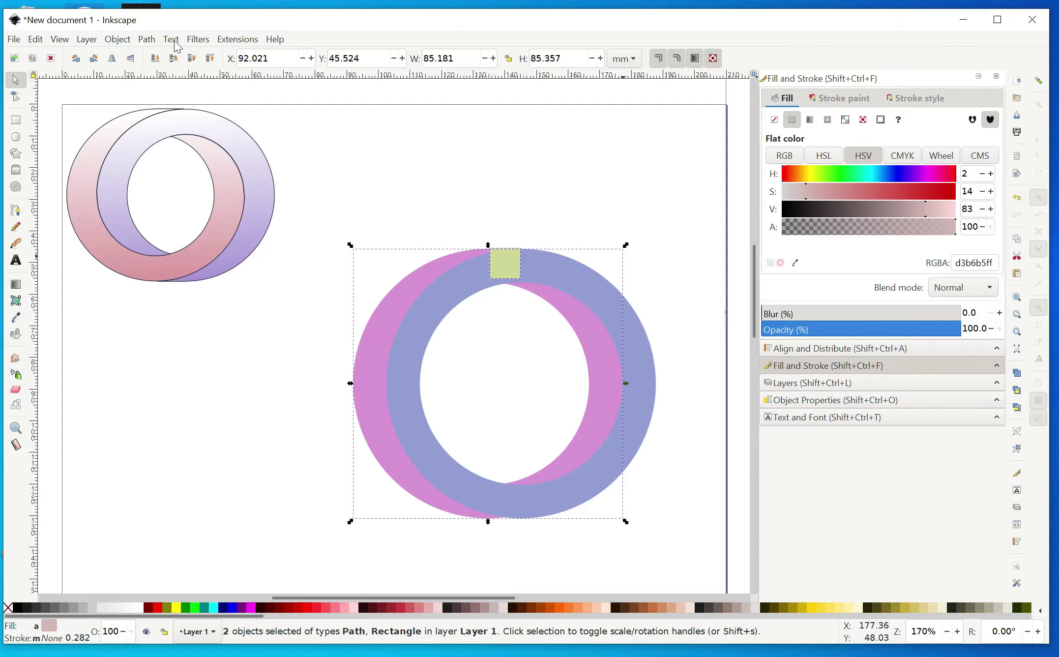
left_click(150, 41)
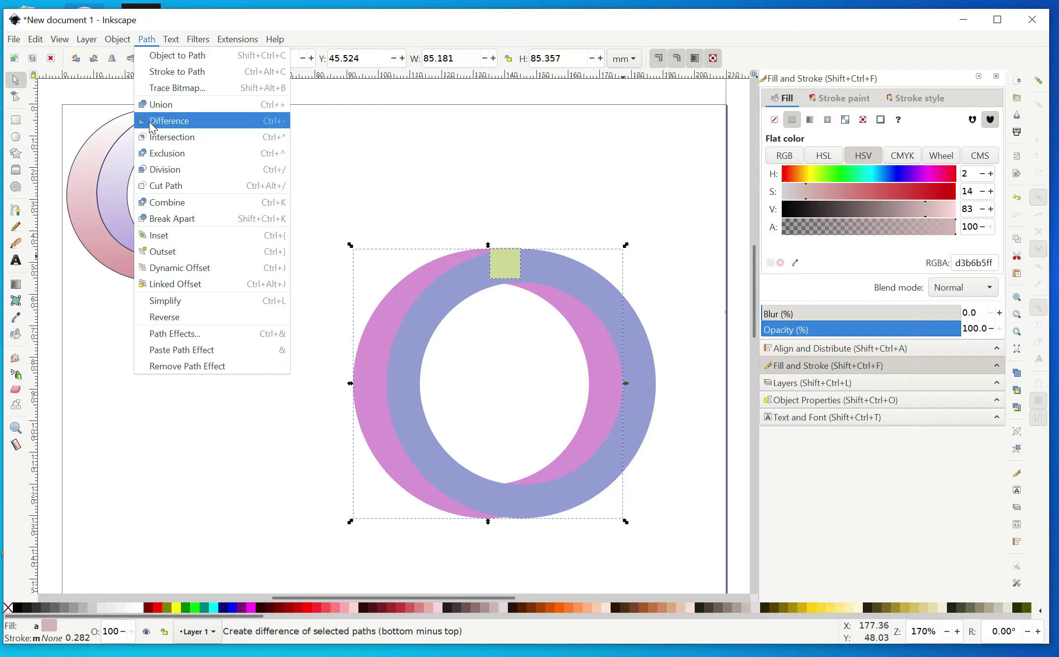
left_click(150, 104)
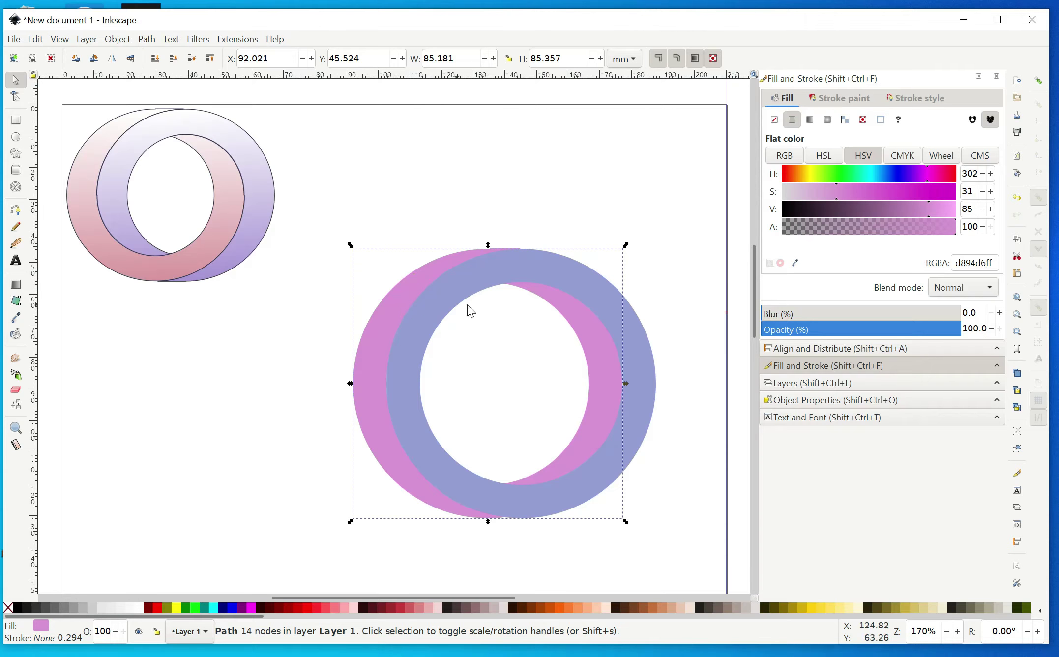
- Examine the red open-ring shape above the page and compare it with the pink and blue rings under construction
scroll(687, 329, "up", 15)
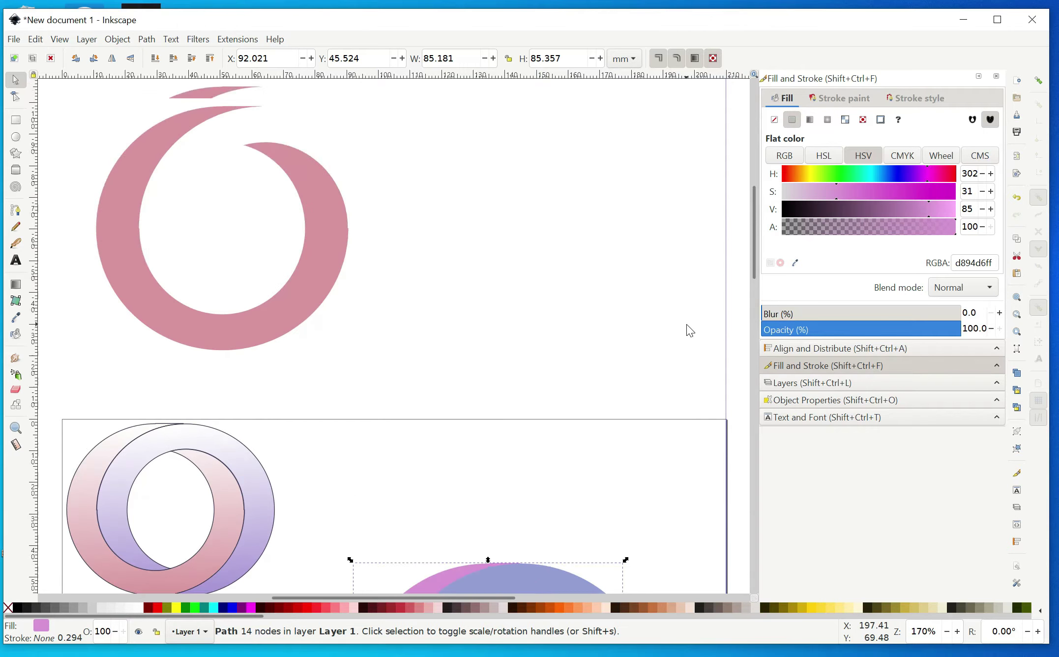
scroll(690, 331, "up", 2)
scroll(690, 331, "down", 4)
scroll(690, 331, "up", 4)
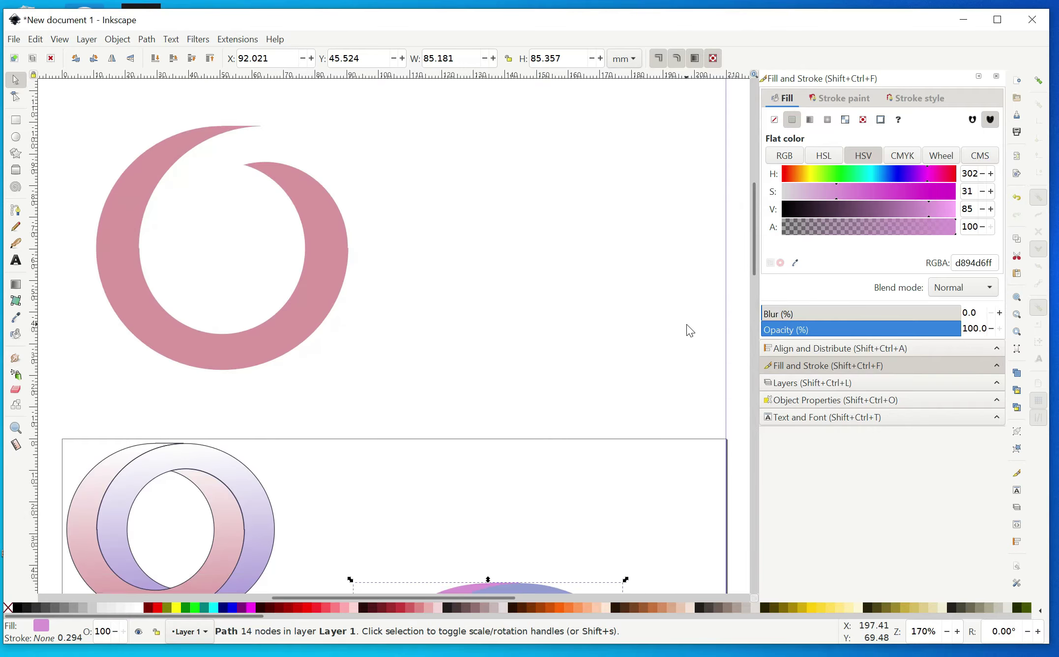
scroll(690, 331, "down", 4)
scroll(690, 330, "up", 2)
scroll(690, 330, "down", 6)
scroll(691, 329, "up", 5)
scroll(691, 329, "up", 1)
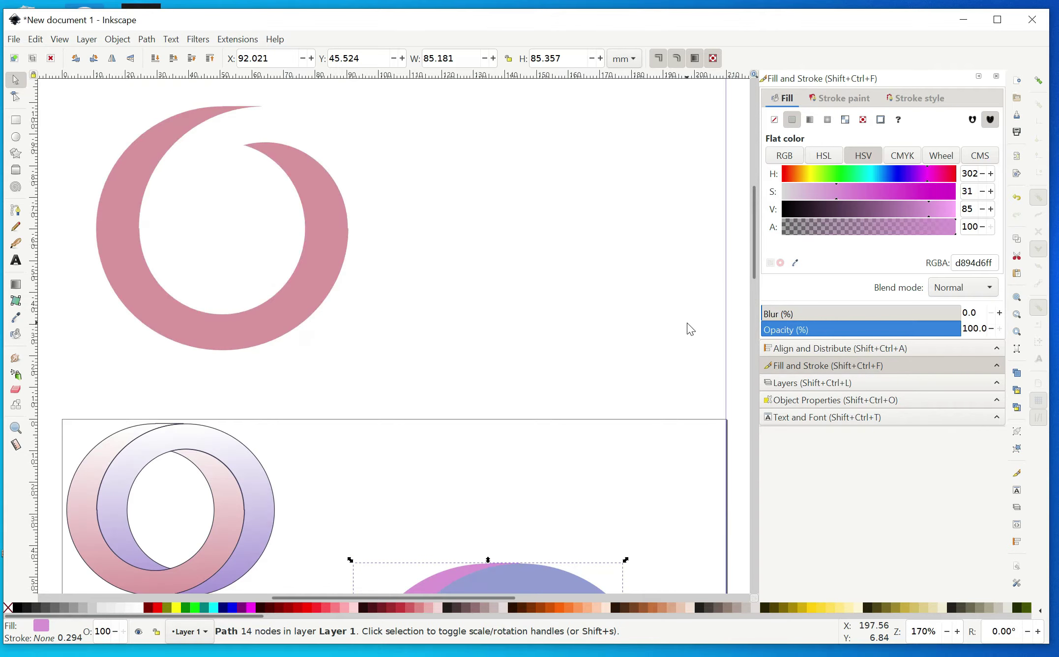
scroll(690, 329, "down", 7)
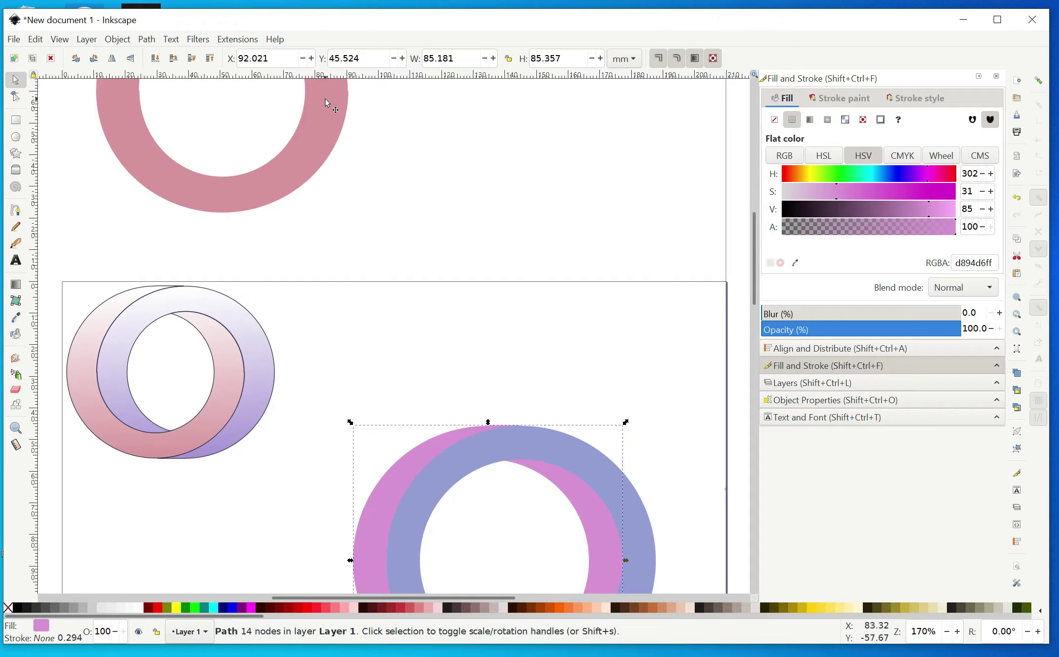
scroll(565, 325, "down", 5)
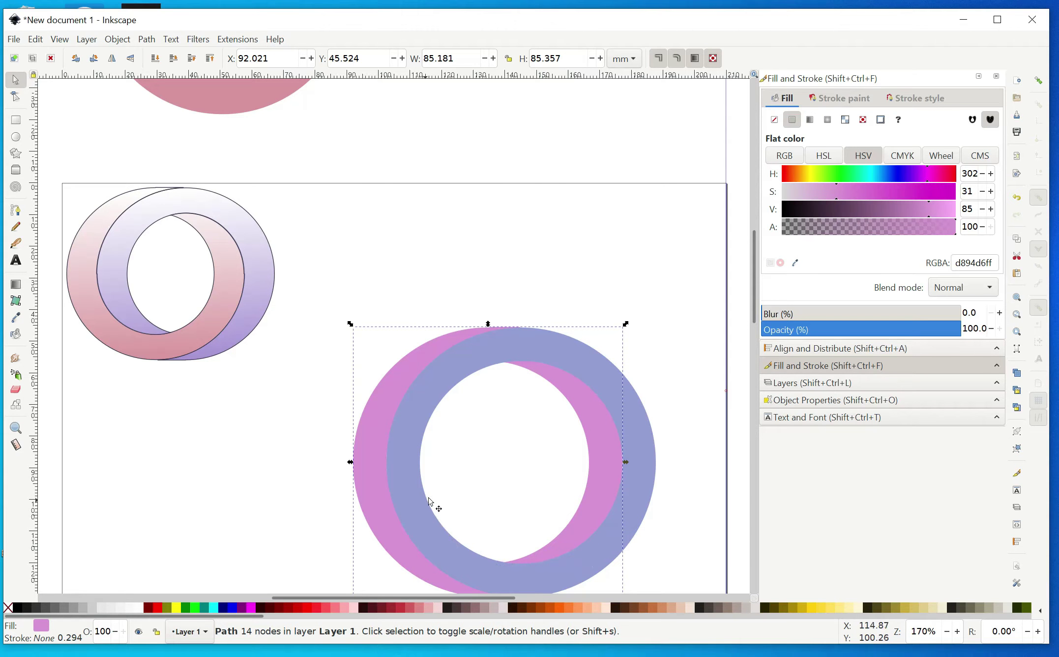
scroll(572, 206, "up", 10)
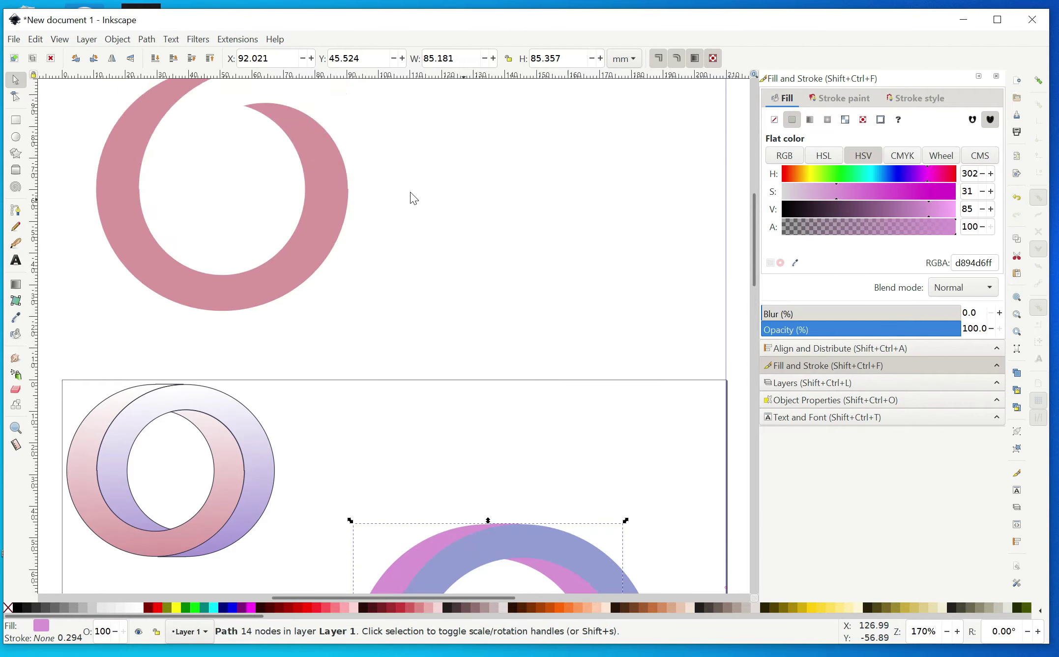
scroll(410, 216, "up", 2)
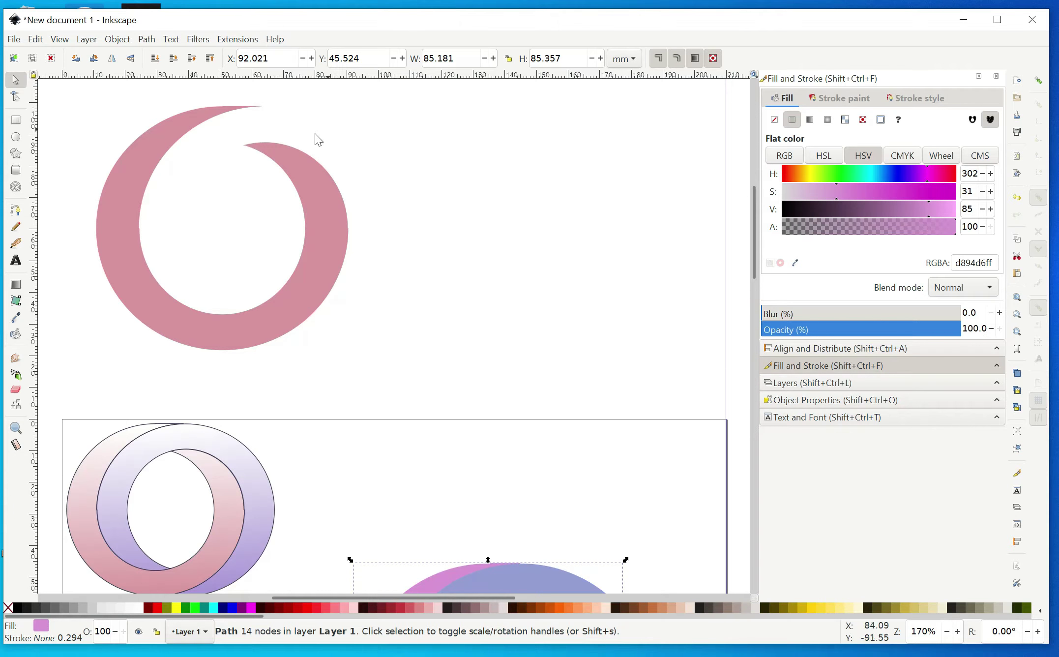
scroll(521, 330, "down", 6)
scroll(522, 334, "down", 3)
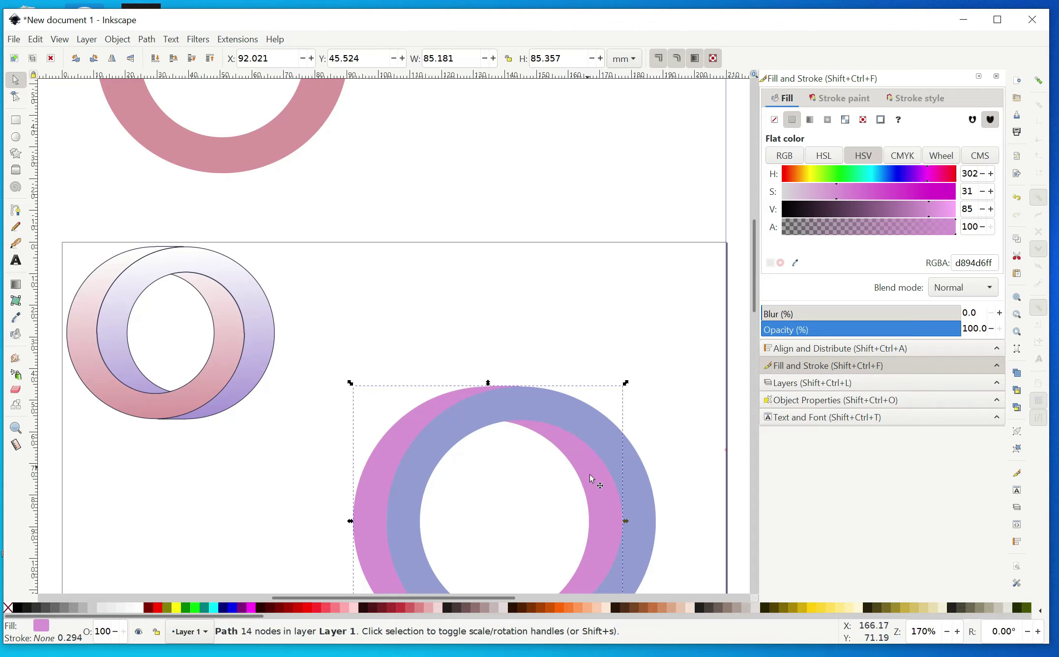
- Place a horizontal guide through the vertical middle of the pink and blue rings
scroll(584, 309, "down", 7)
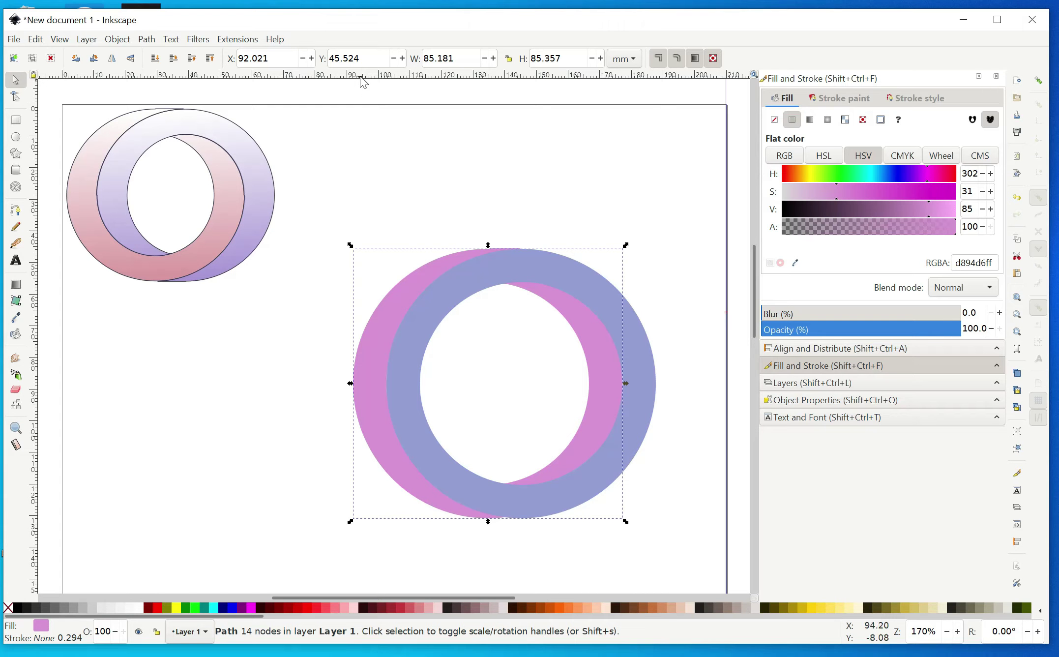
left_click_drag(362, 81, 418, 382)
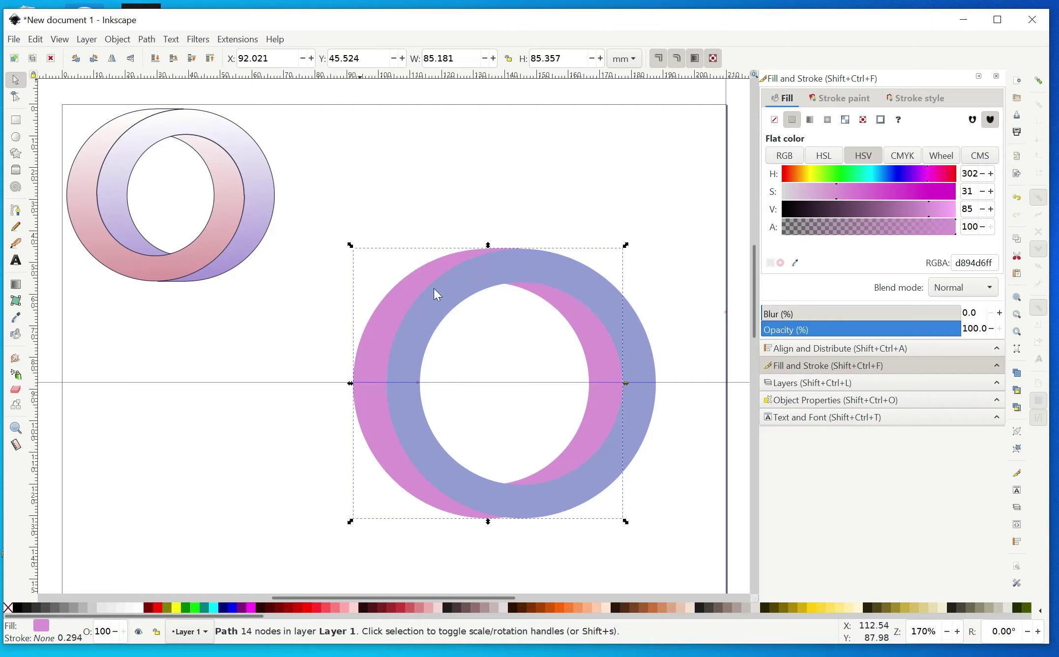
left_click(555, 275, "ctrl")
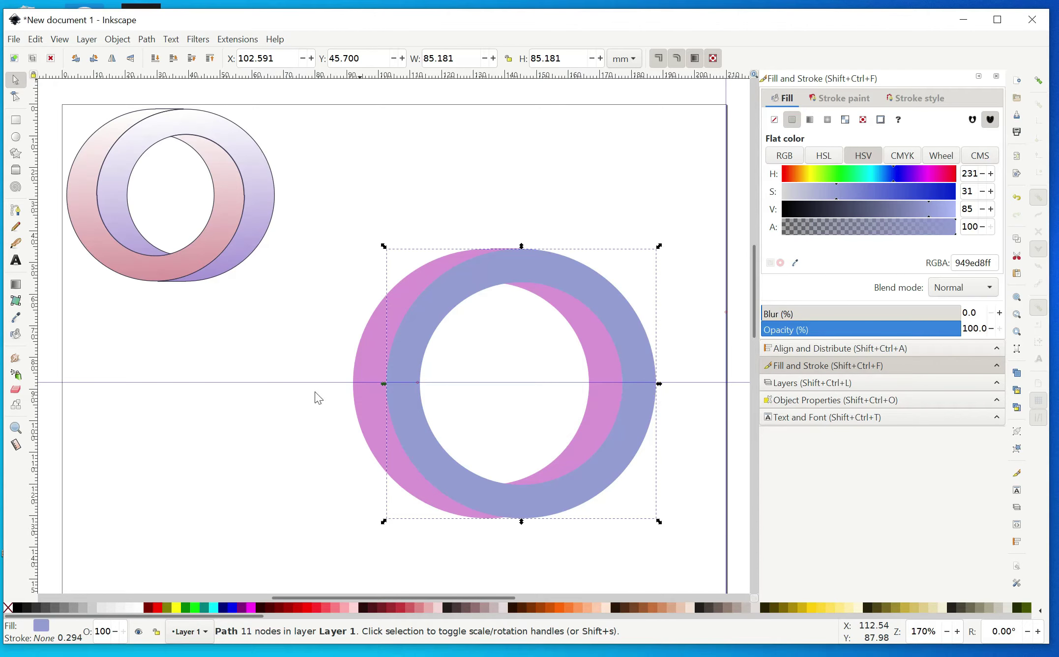
left_click(418, 383)
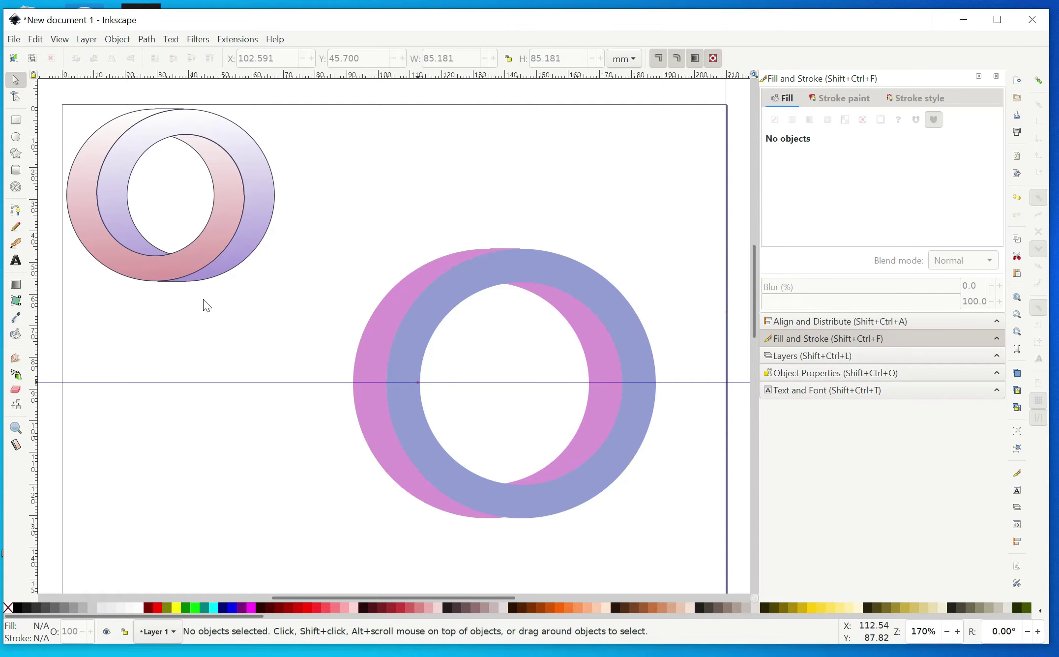
- Draw a rectangle about 123 × 47 mm over the lower half of both rings and align its upper edge with the horizontal guide
left_click(15, 121)
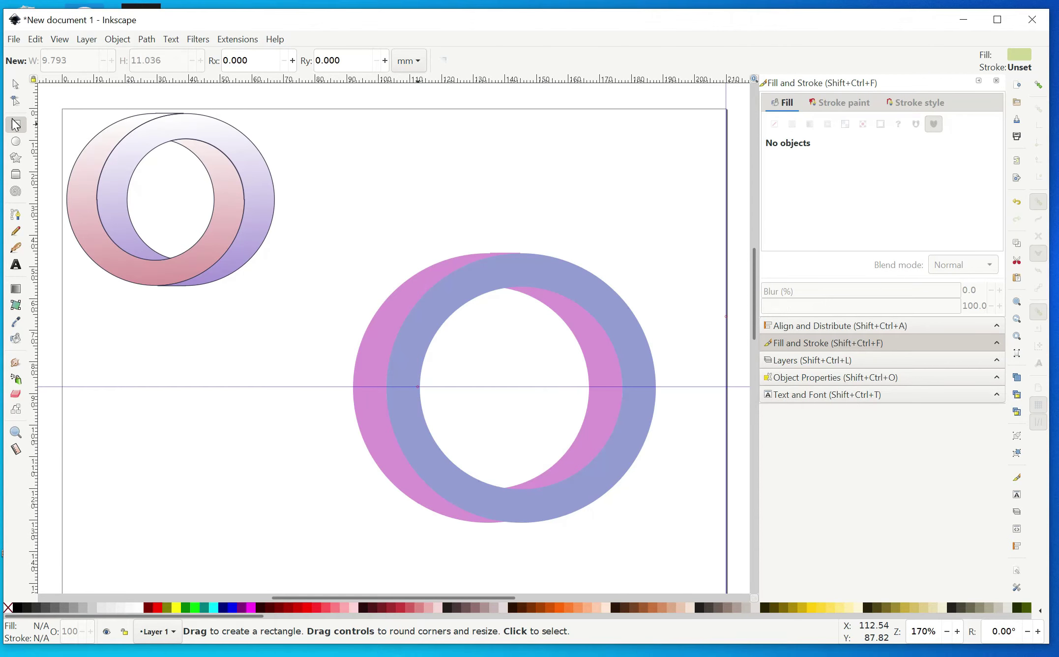
mouse_move(328, 389)
left_mouse_down()
mouse_move(395, 463)
mouse_move(708, 524)
mouse_move(718, 537)
left_mouse_up()
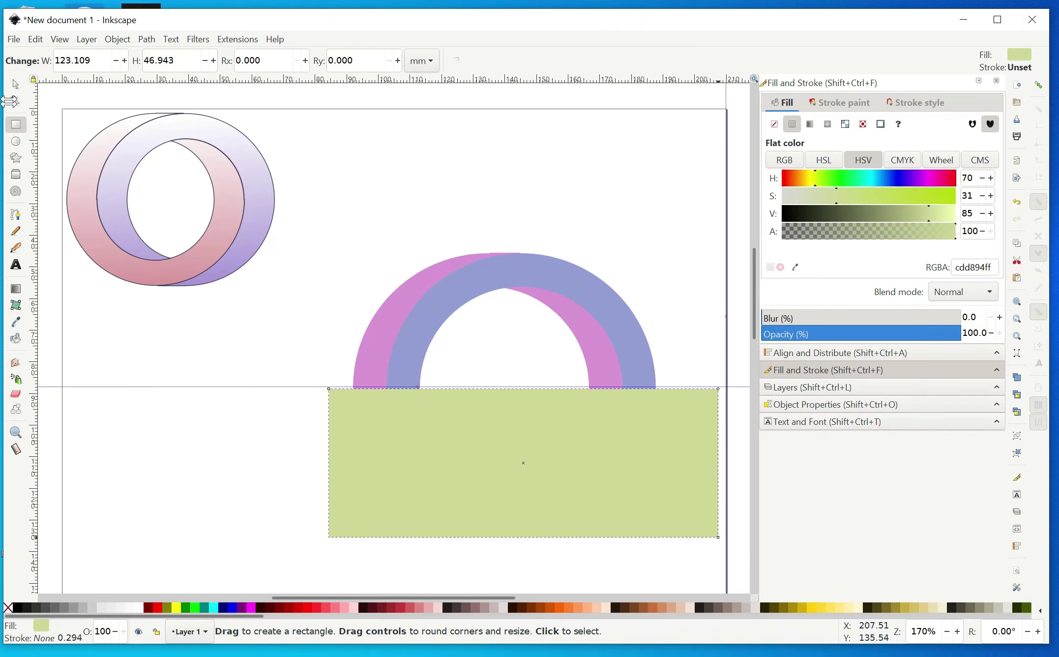
left_click(15, 84)
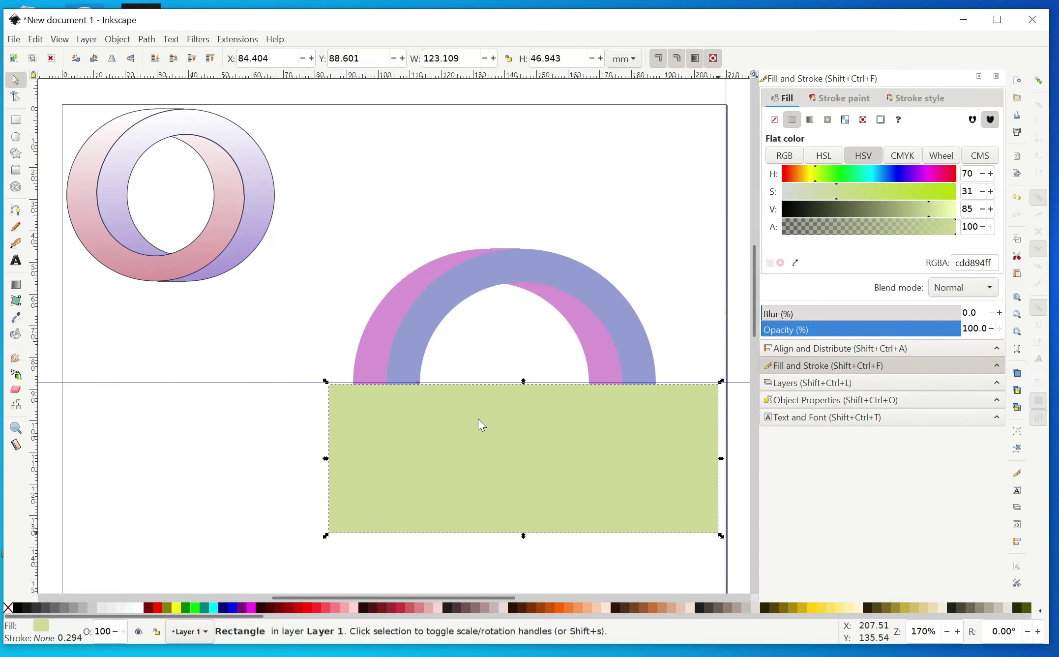
left_click_drag(478, 419, 497, 403)
- Cut away the lower half of the blue ring by subtracting the green rectangle from it with Difference
left_click(539, 274)
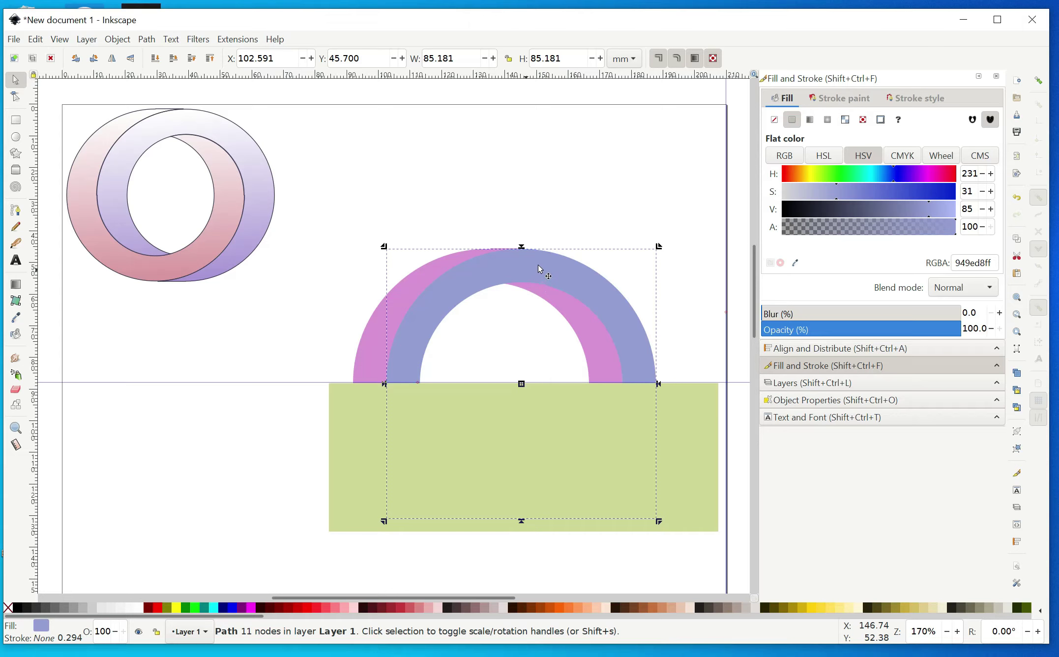
key("ctrl")
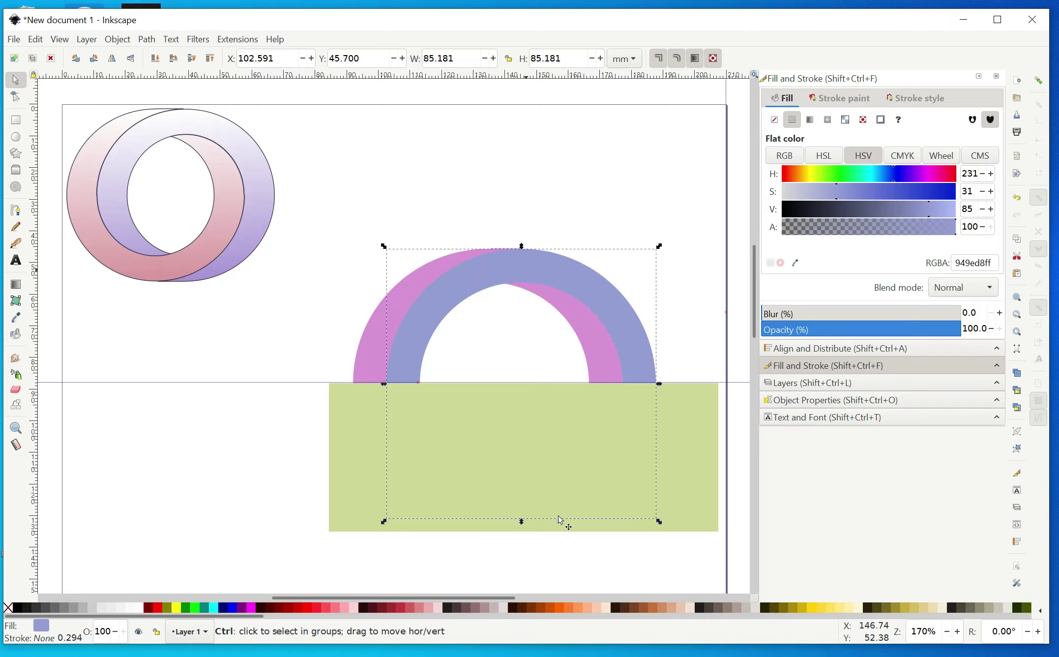
left_click(682, 444, "ctrl")
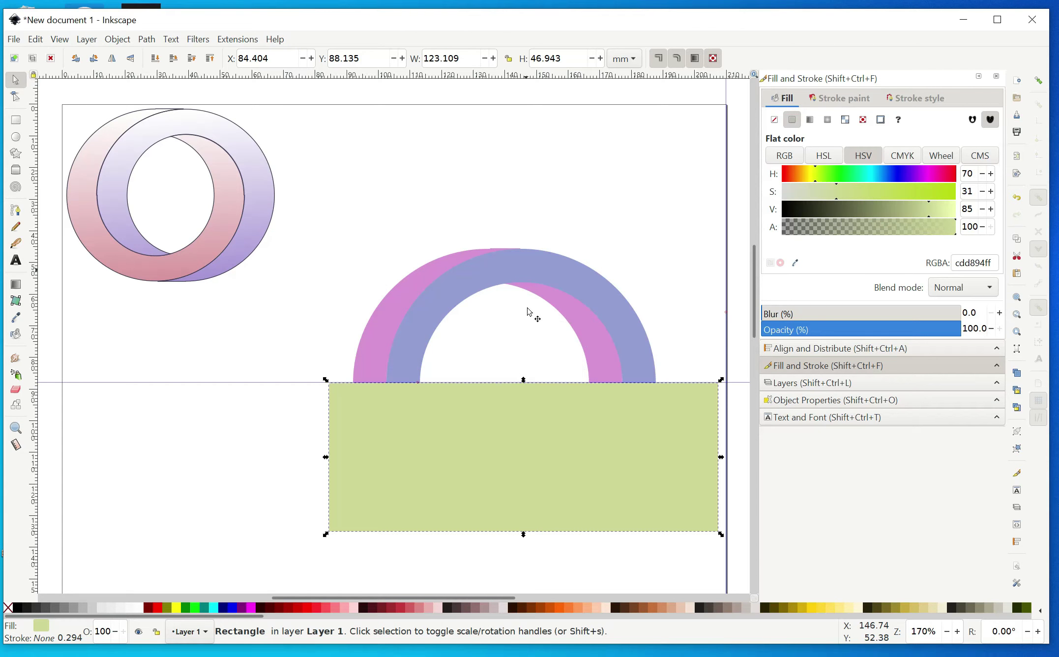
left_click(514, 264, "shift")
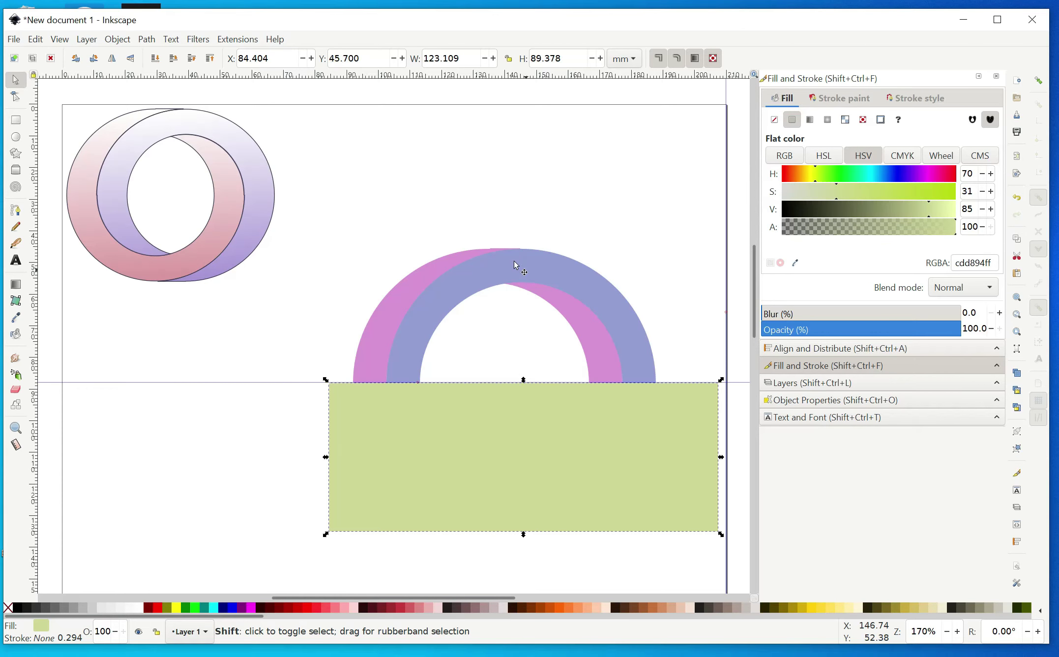
left_click(148, 40)
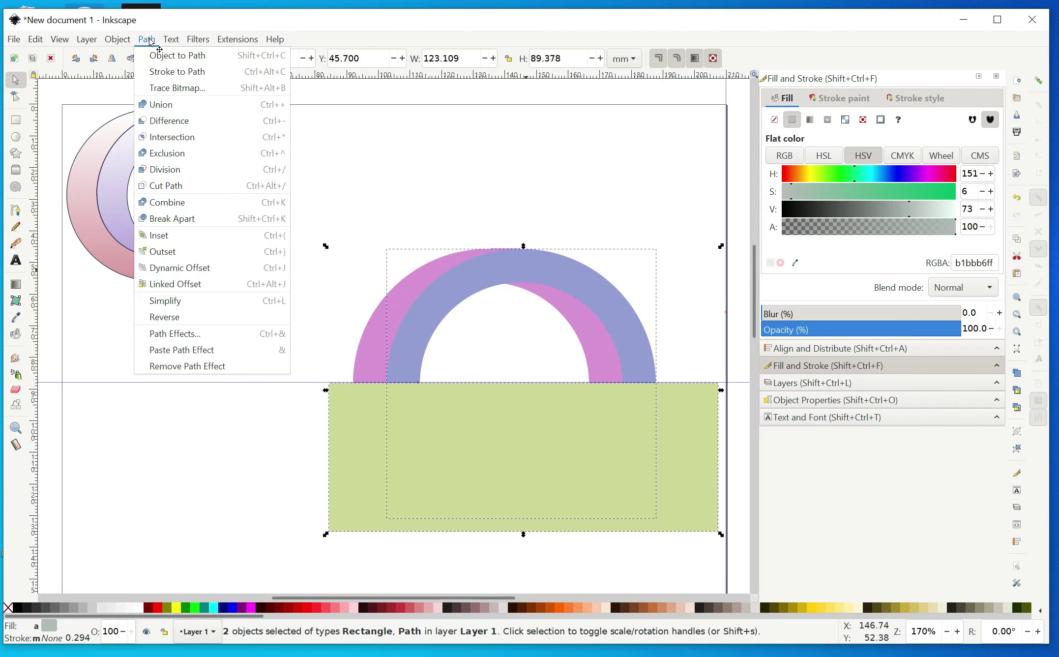
left_click(177, 129)
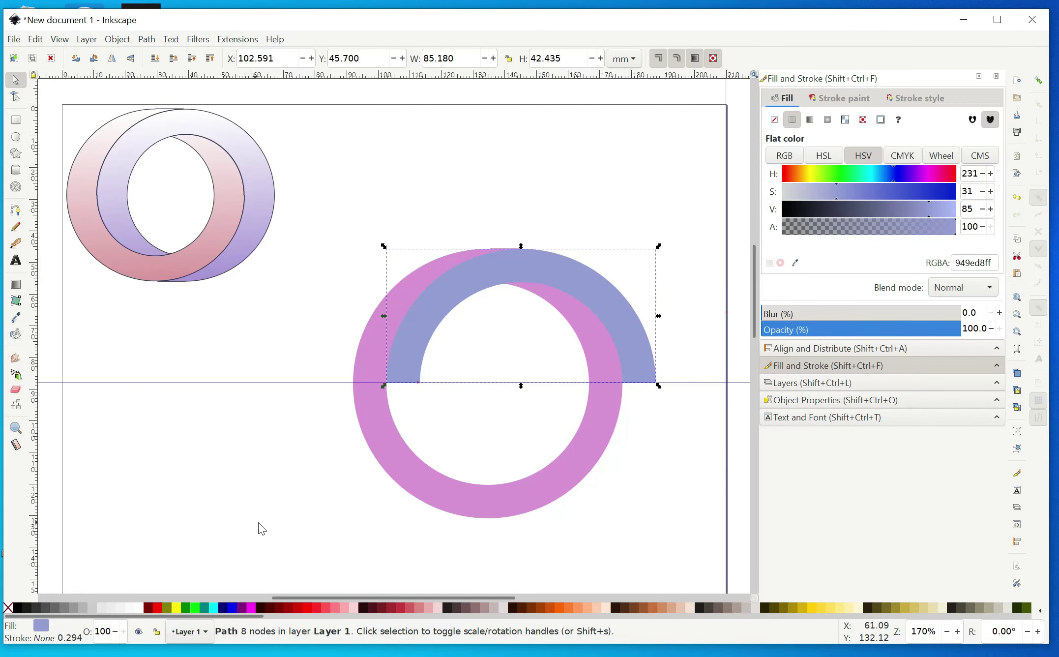
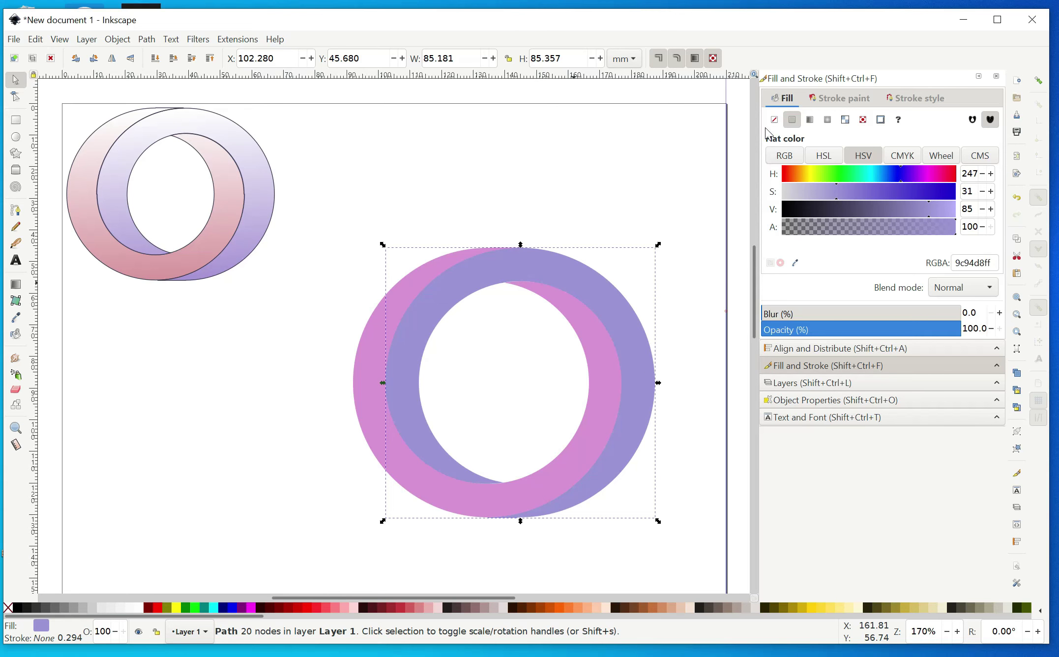
- Give the purple ring a flat near-black stroke with hue 347, saturation 37 and value 6 (100a0bff)
left_click(838, 98)
left_click(792, 120)
left_click(950, 174)
left_click(928, 192)
left_click(880, 208)
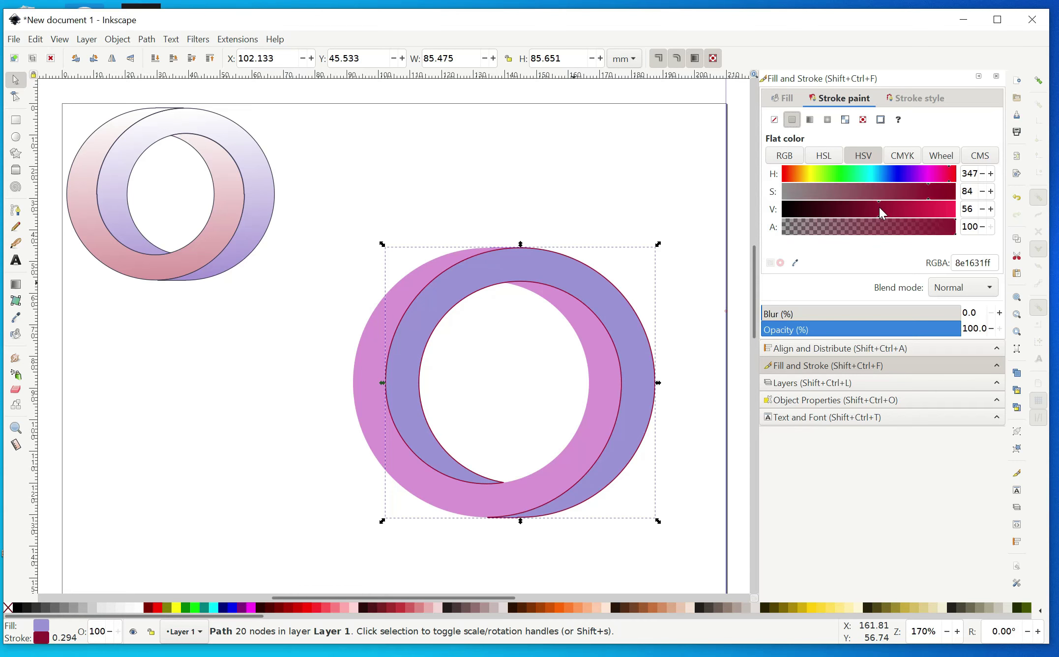
left_click(895, 210)
left_click(825, 210)
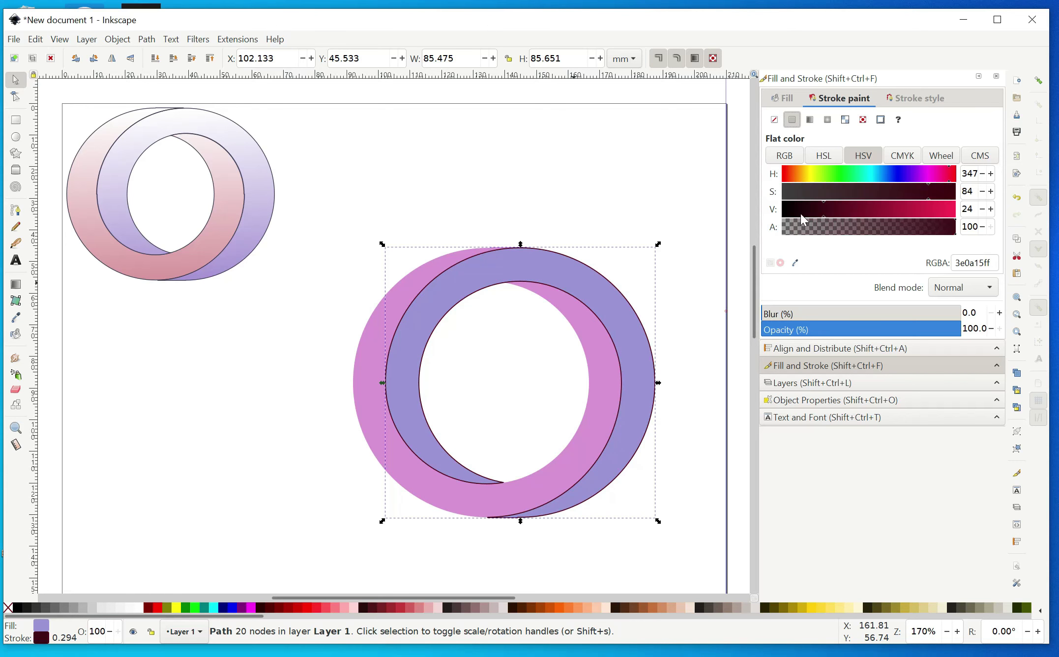
left_click(799, 212)
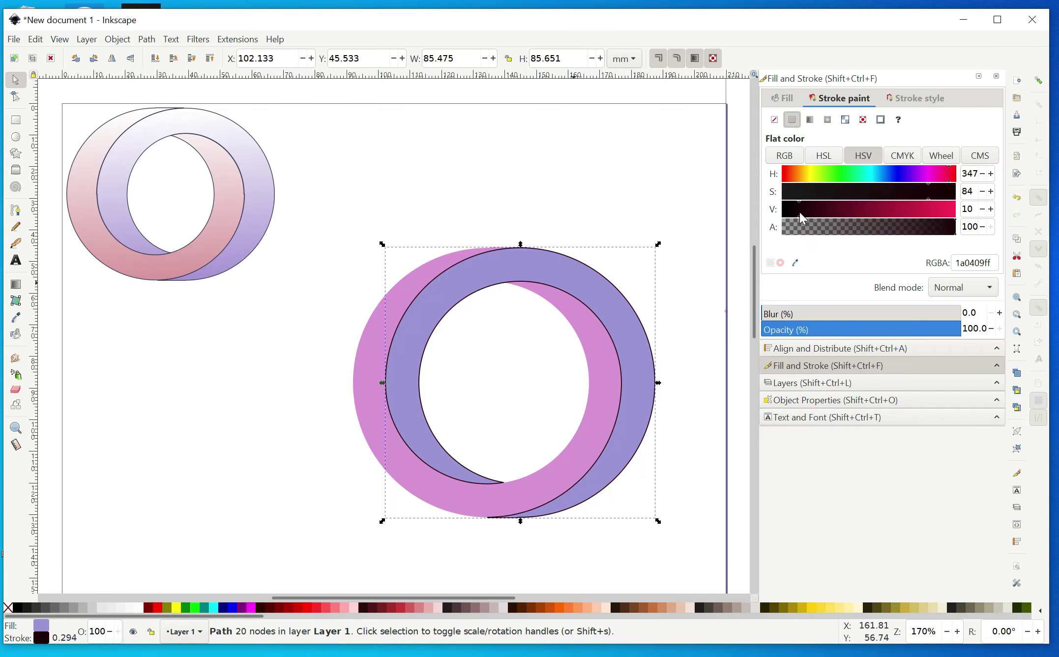
left_click(791, 210)
left_click(846, 191)
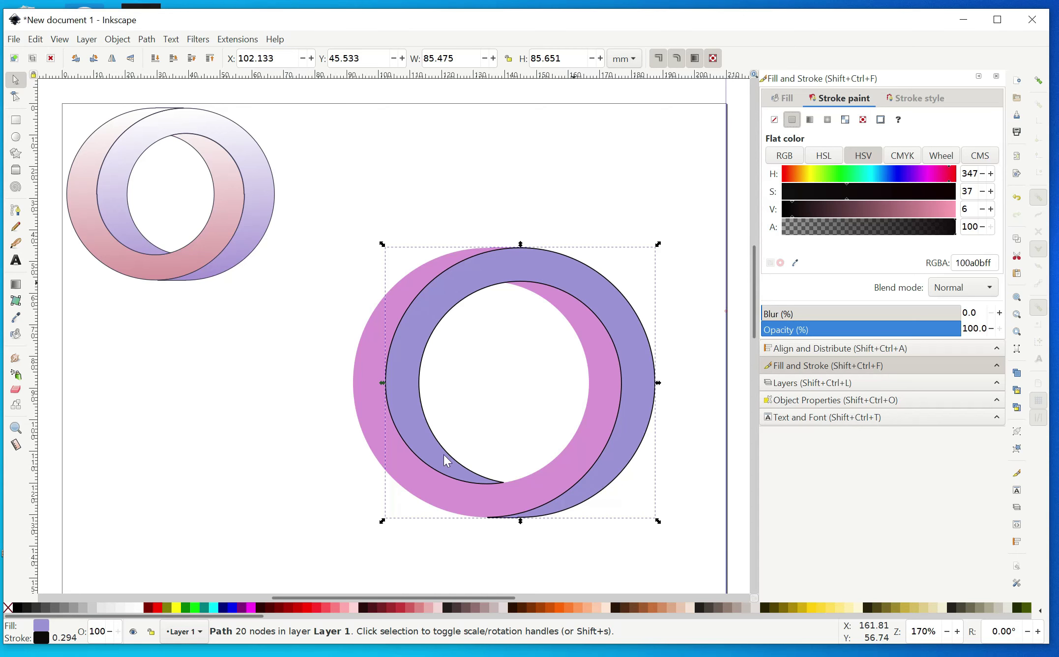
- Apply the same flat near-black stroke (100a0bff) to the pink ring and deselect it
key("Escape")
left_click(430, 492, "ctrl")
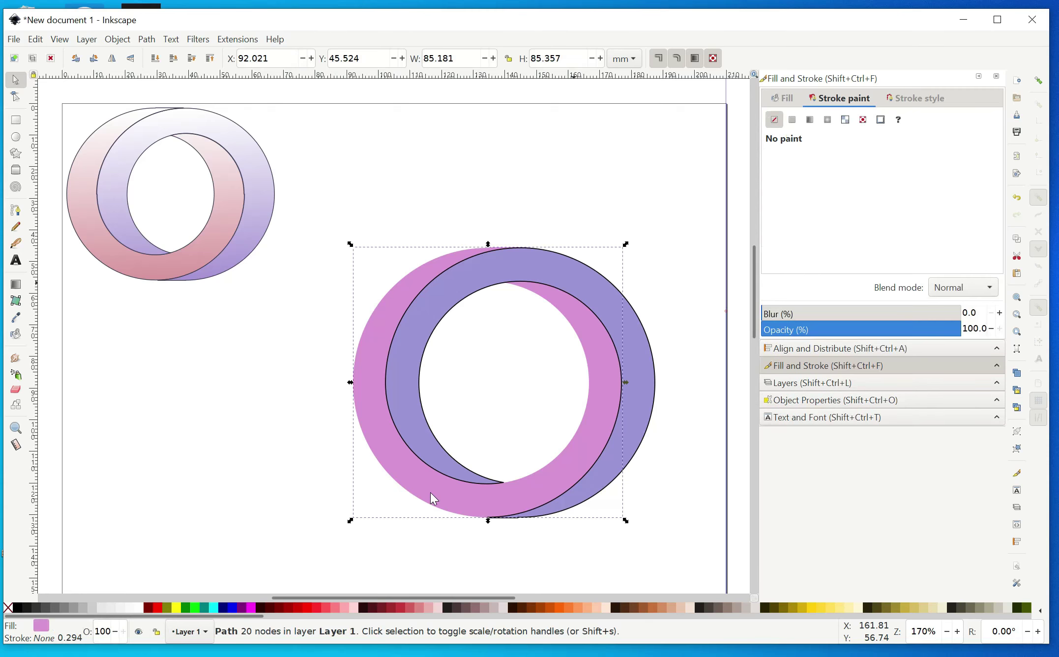
left_click(791, 120)
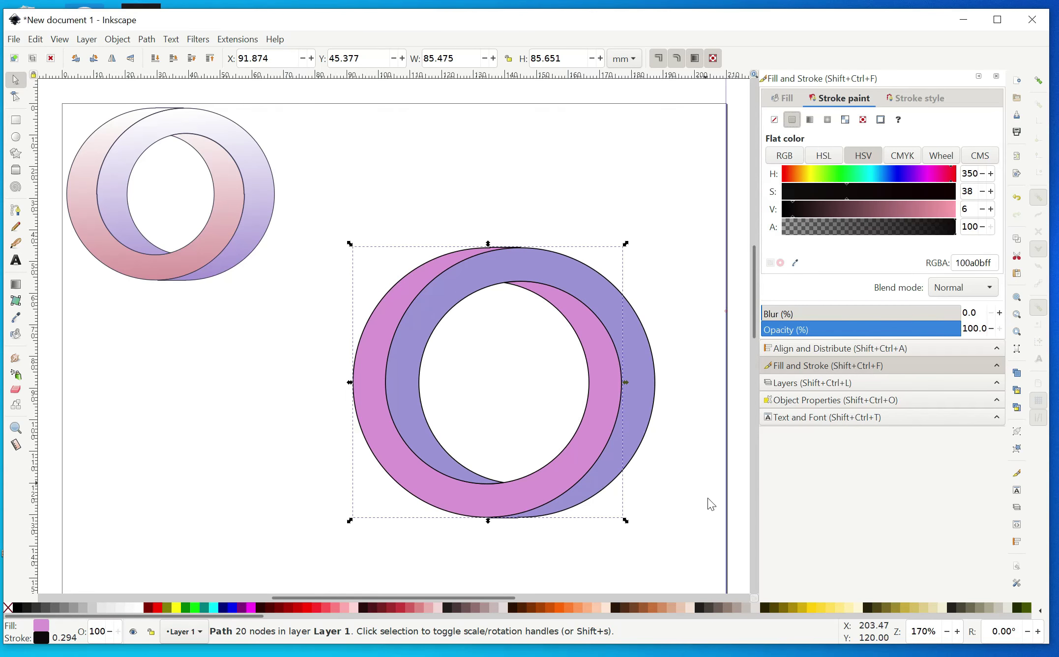
left_click(687, 523)
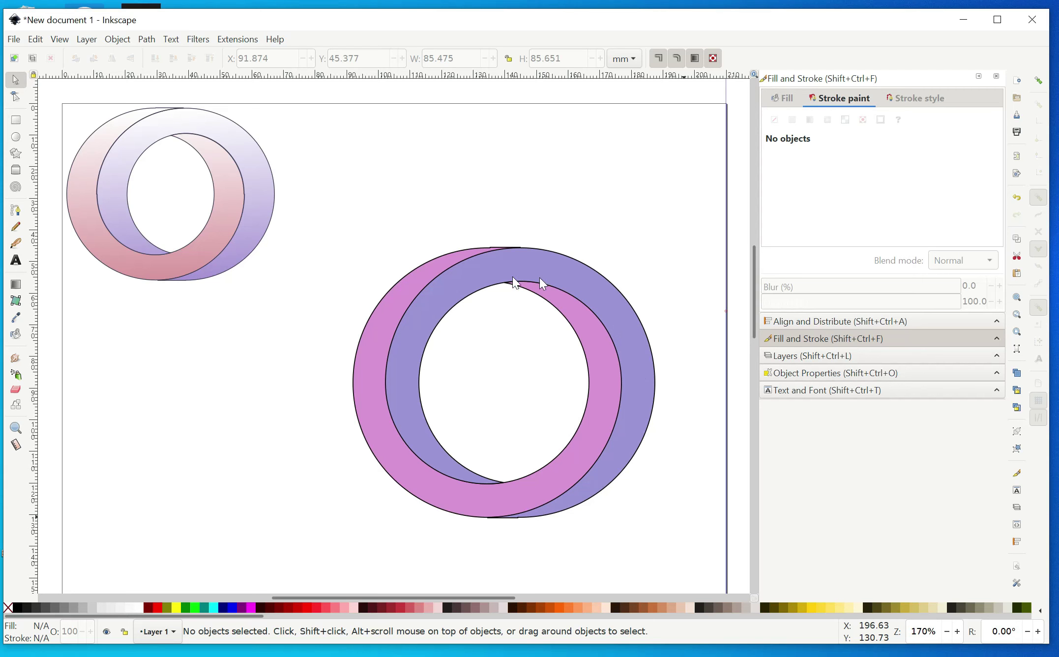
- Fill the purple ring with a linear gradient running from transparent at its upper edge to purple near its lower edge
left_click(635, 352)
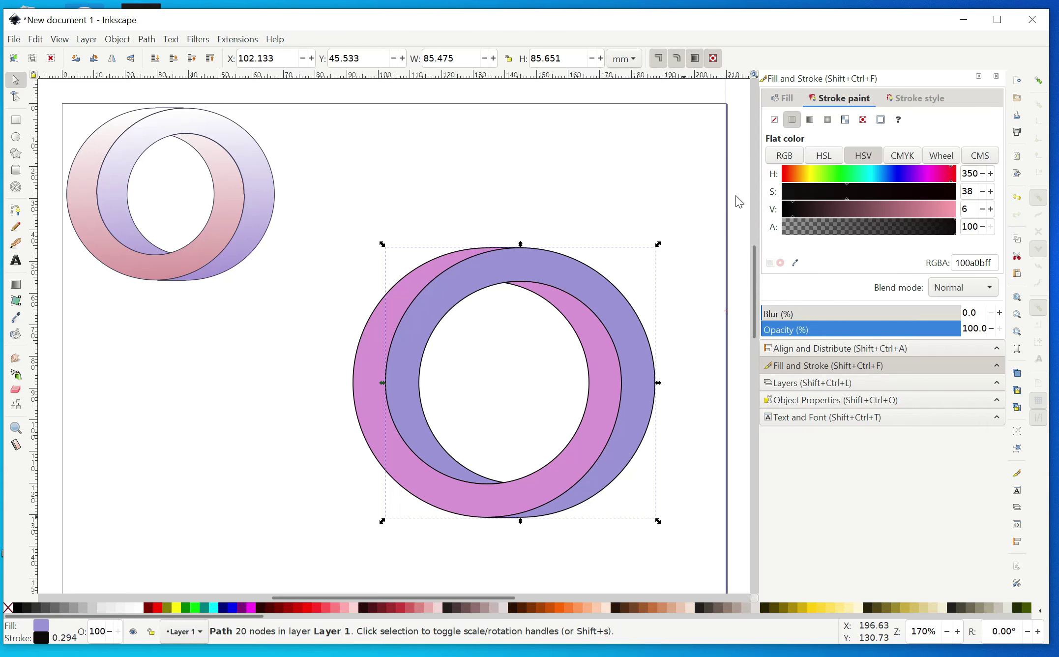
left_click(786, 98)
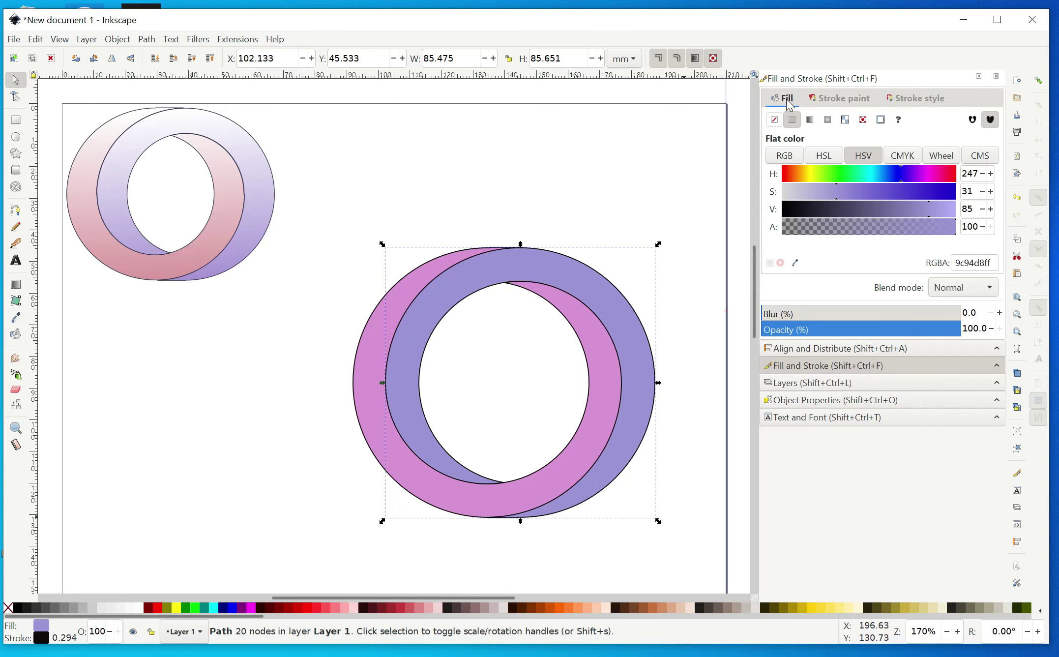
left_click(810, 120)
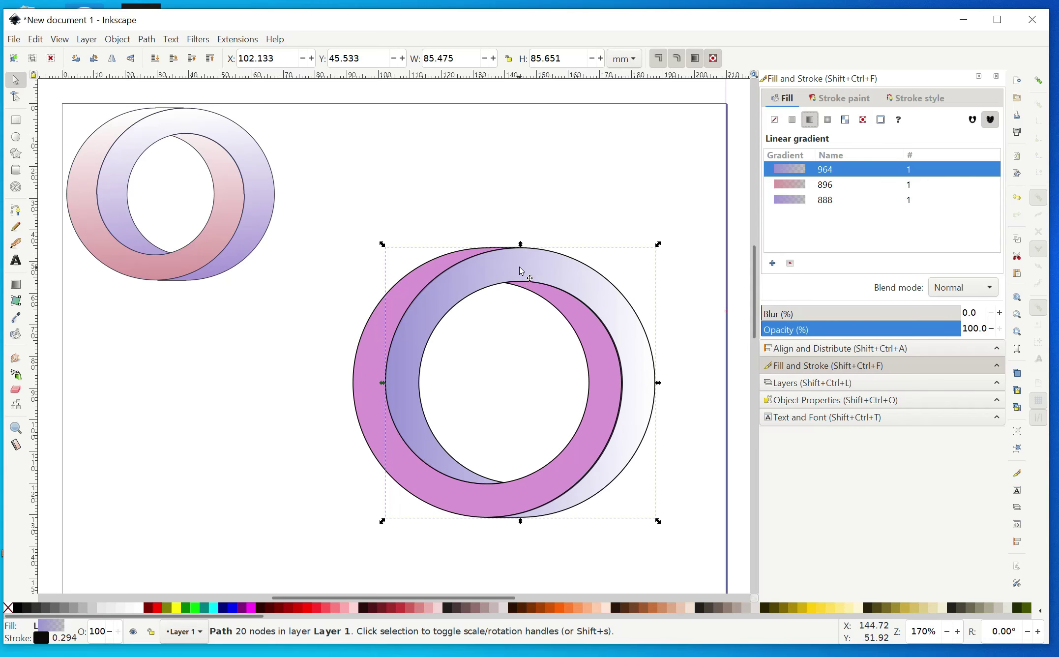
left_click(15, 98)
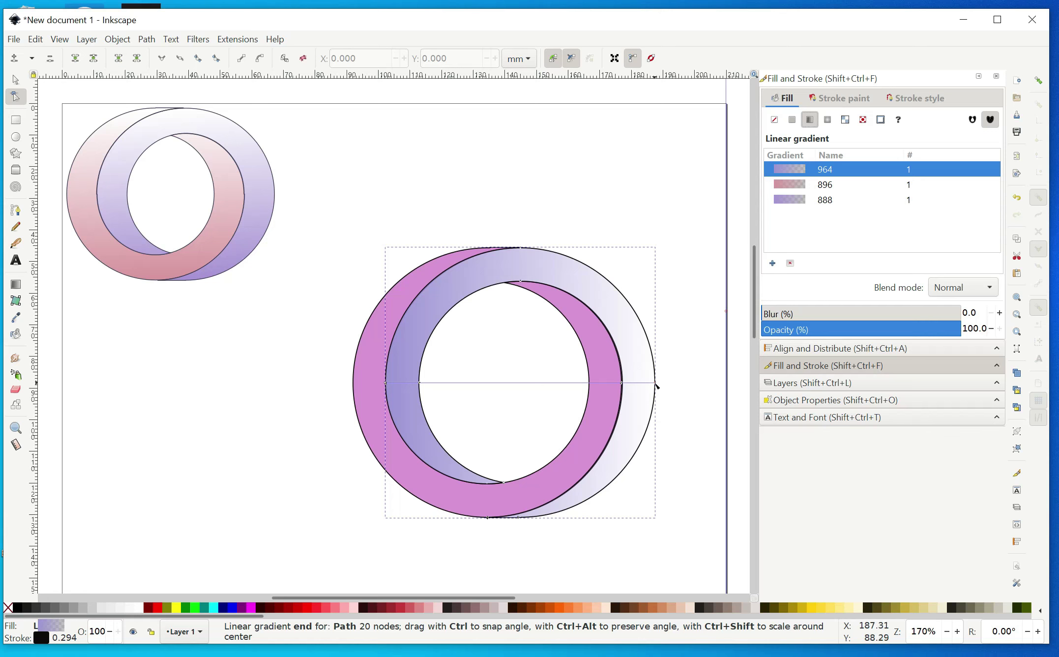
mouse_move(655, 383)
left_mouse_down()
mouse_move(619, 314)
mouse_move(516, 253)
left_mouse_up()
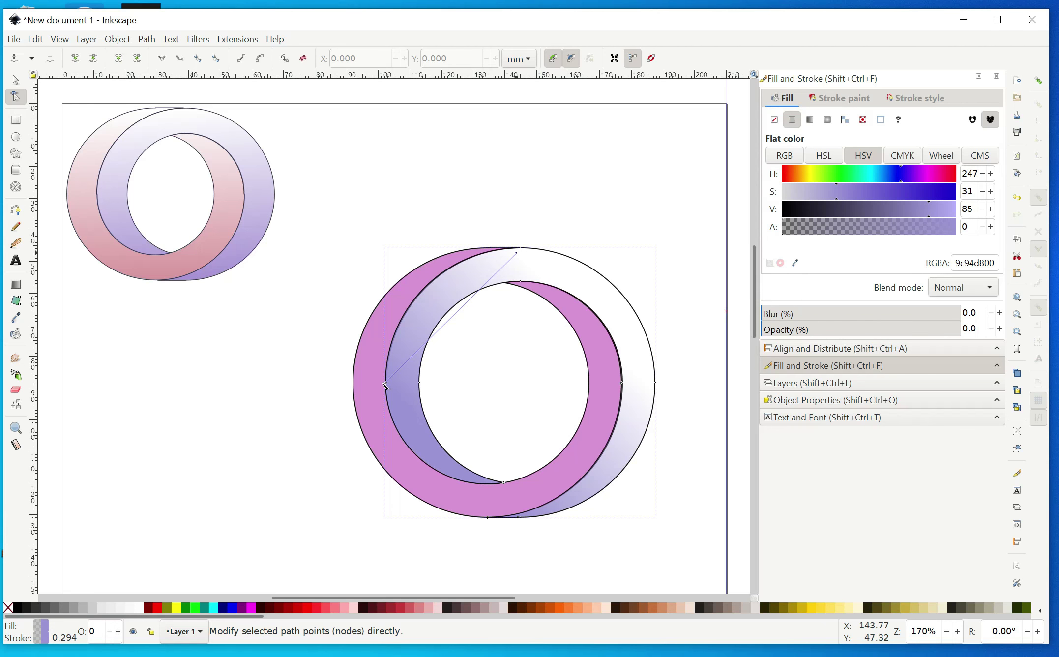
left_click_drag(386, 382, 557, 504)
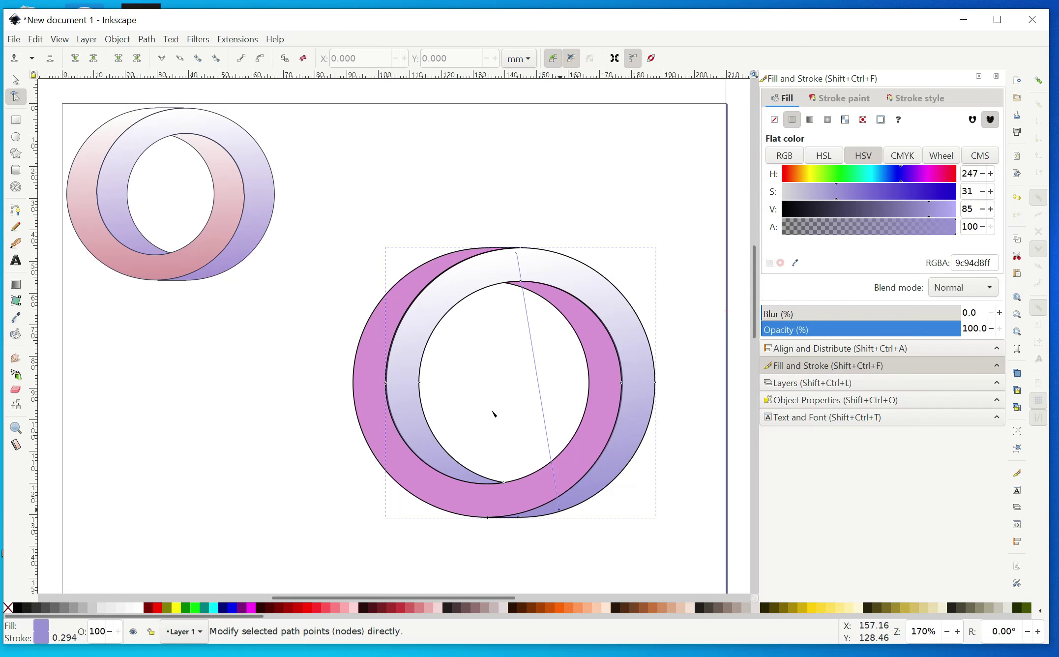
left_click(14, 81)
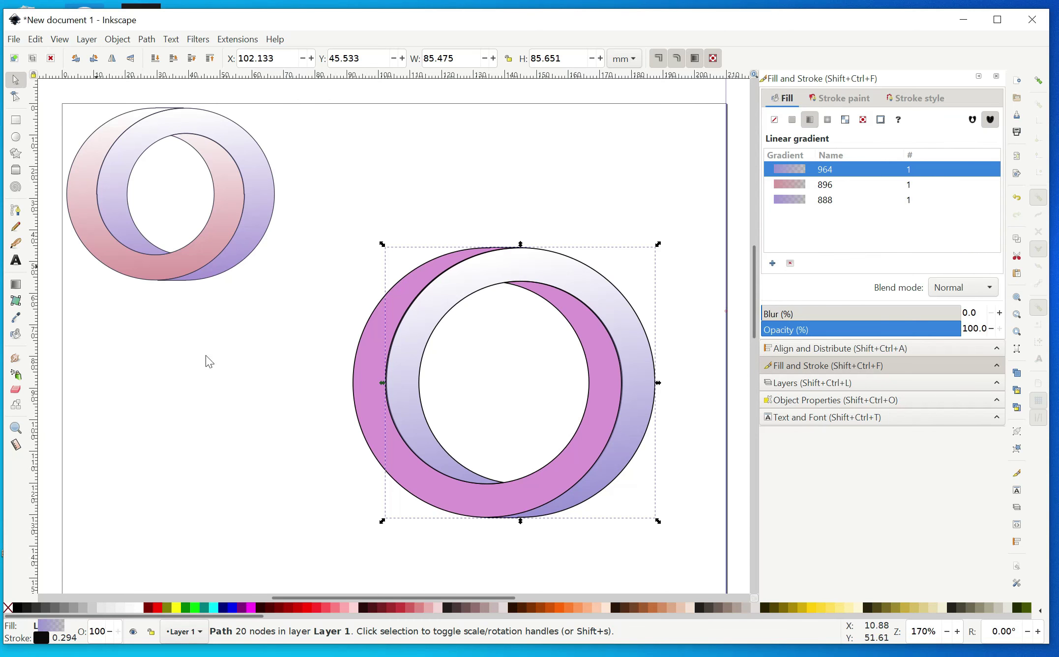
- Fill the pink ring with a linear gradient from transparent near its upper edge to pink at its lower edge, and deselect it
left_click(369, 405)
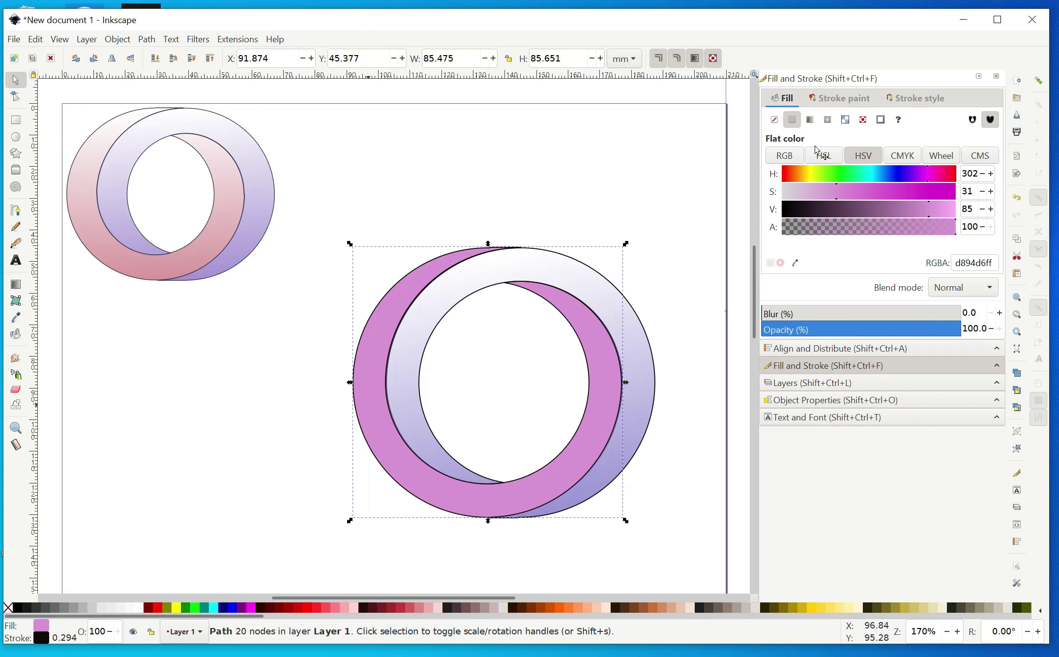
left_click(810, 120)
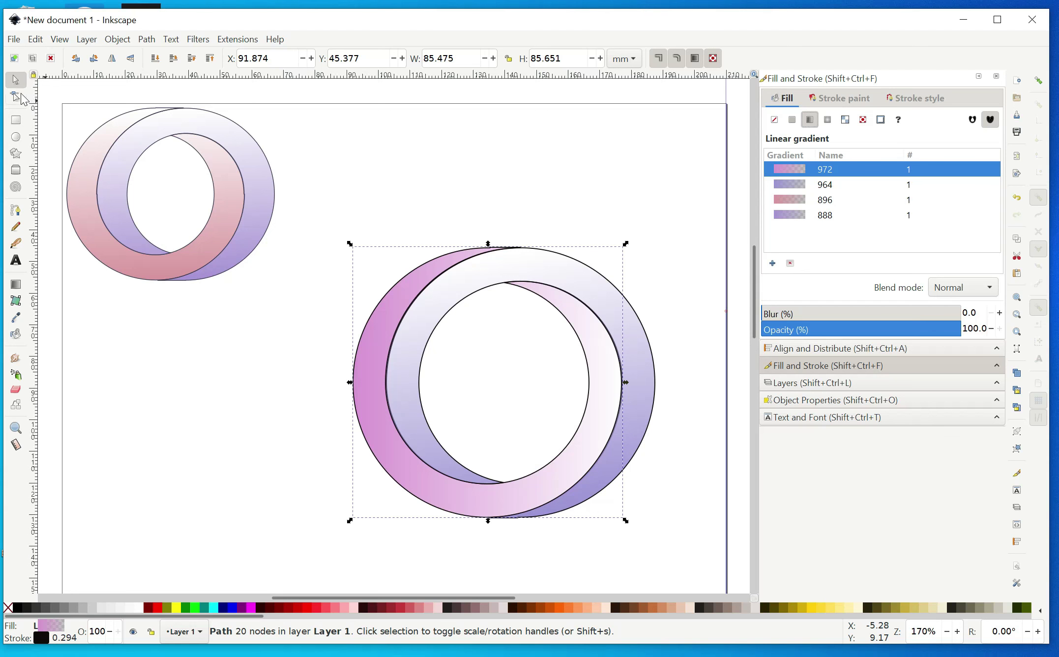
left_click(15, 96)
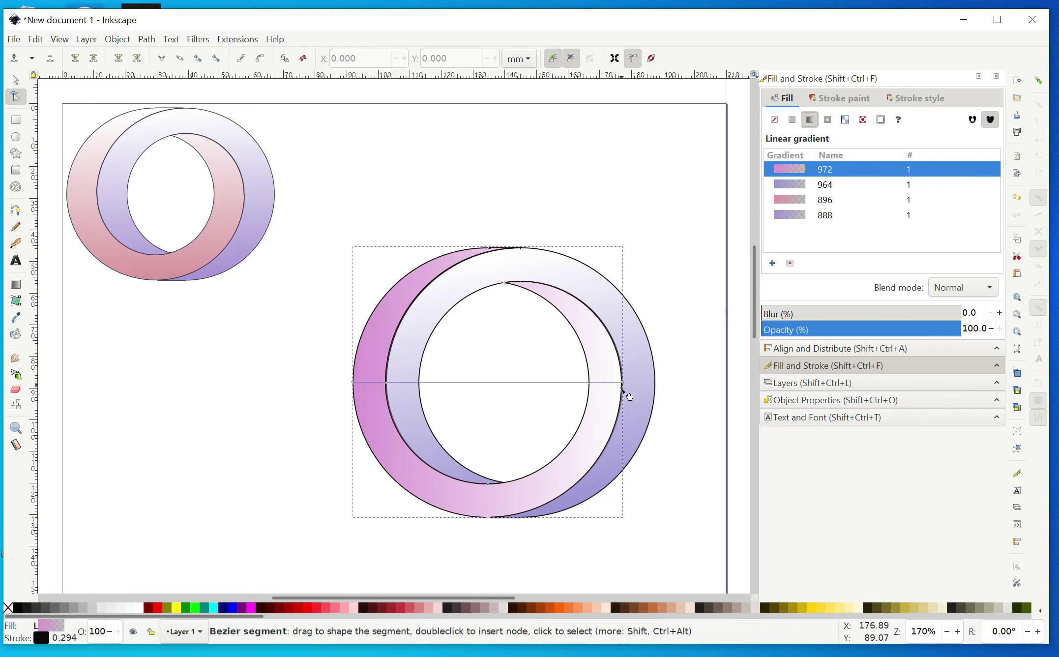
left_click_drag(623, 383, 457, 259)
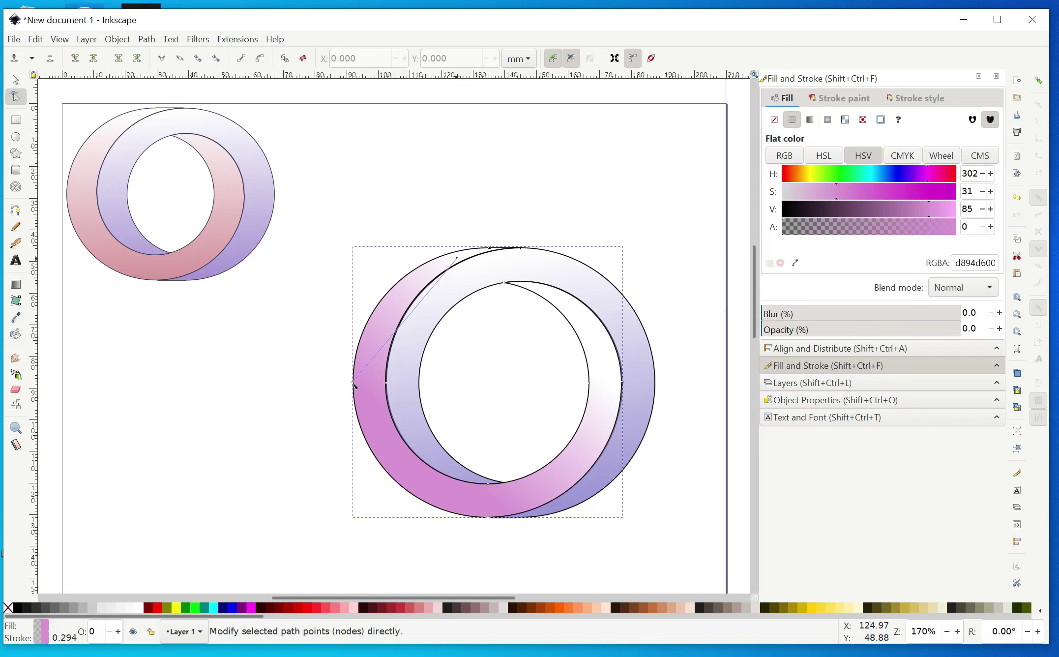
left_click_drag(354, 386, 480, 517)
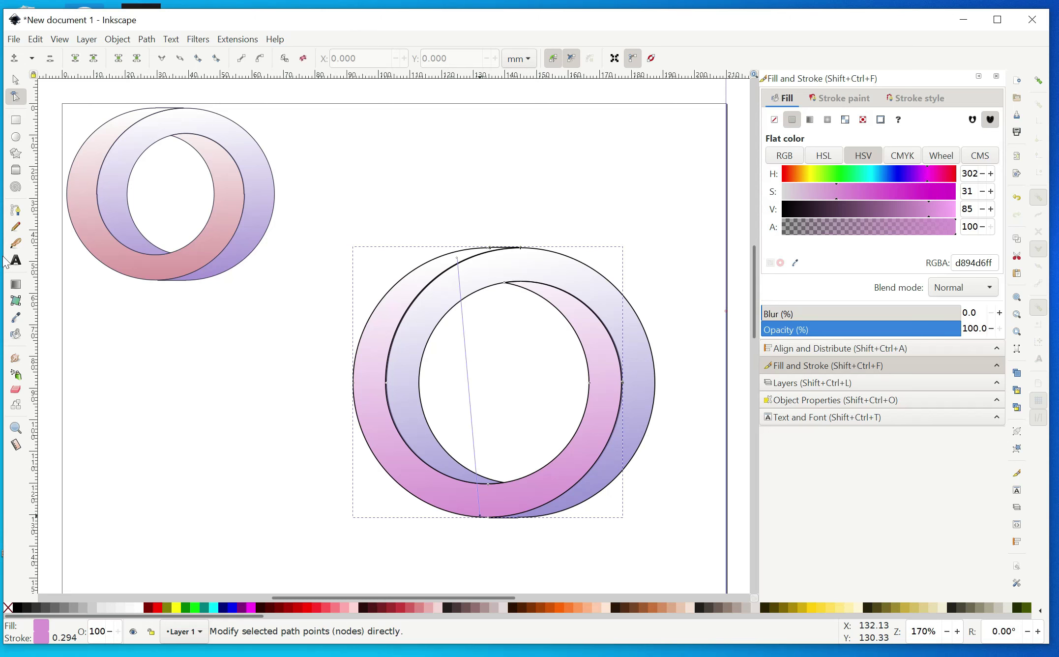
left_click(15, 80)
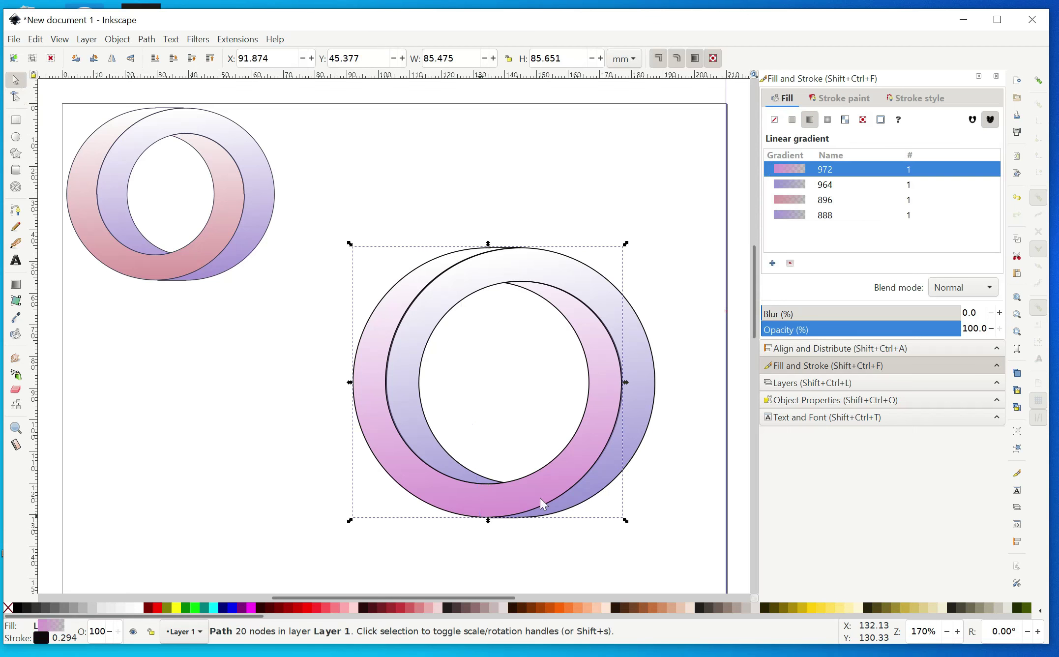
left_click(678, 527)
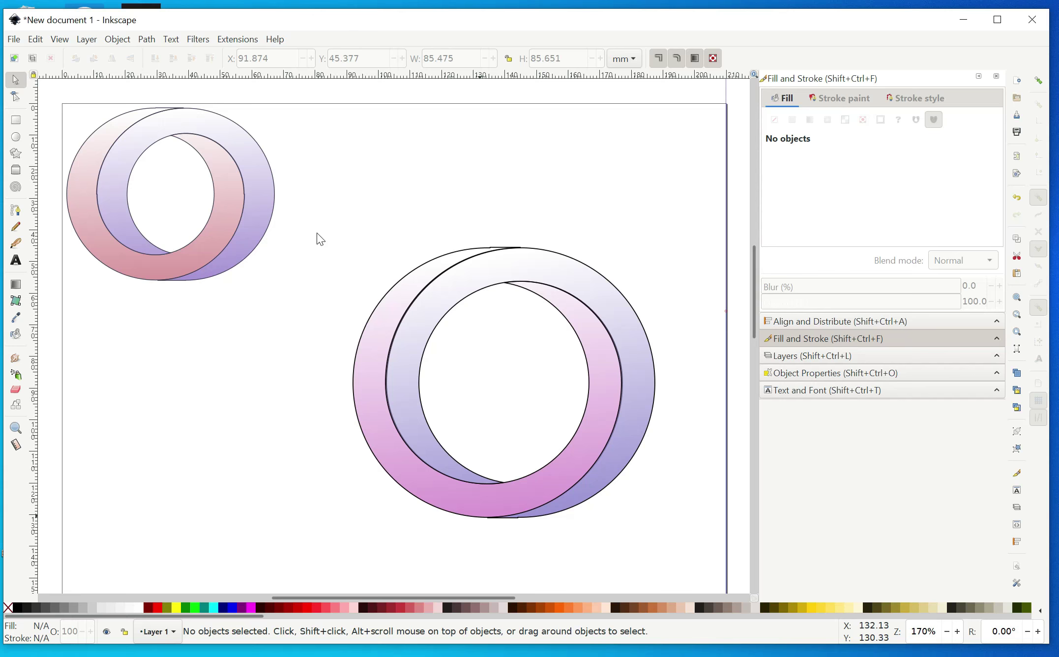
- Group the pink and purple rings and move the group up beside the reference logo, to about X 87 mm, Y 13 mm
left_click_drag(317, 234, 679, 546)
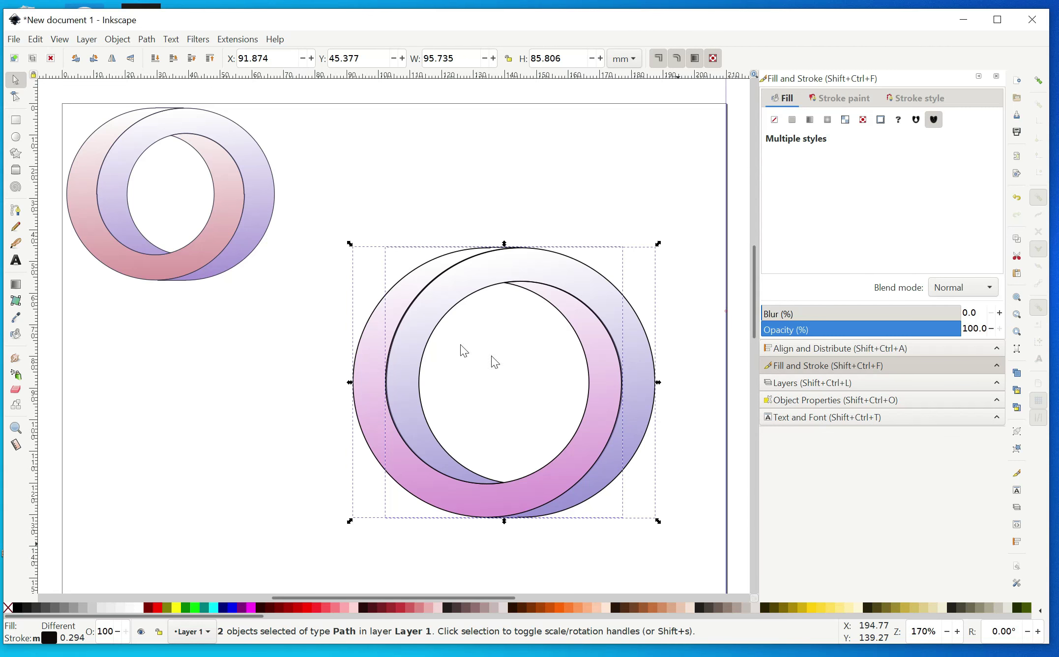
left_click(113, 41)
left_click(135, 139)
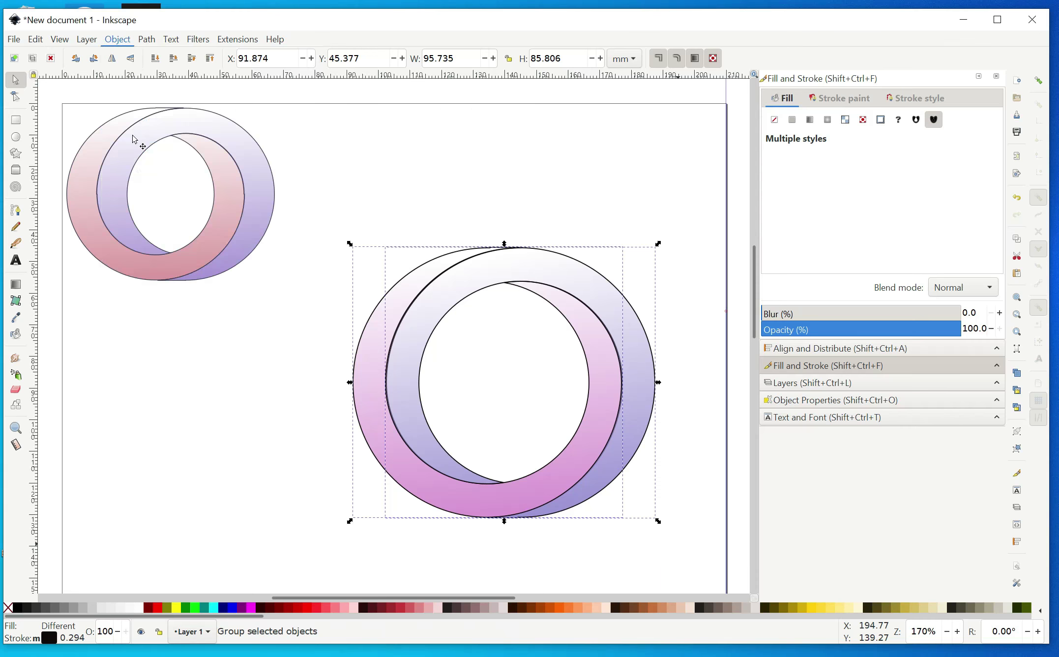
left_click_drag(460, 308, 444, 196)
left_click(633, 457)
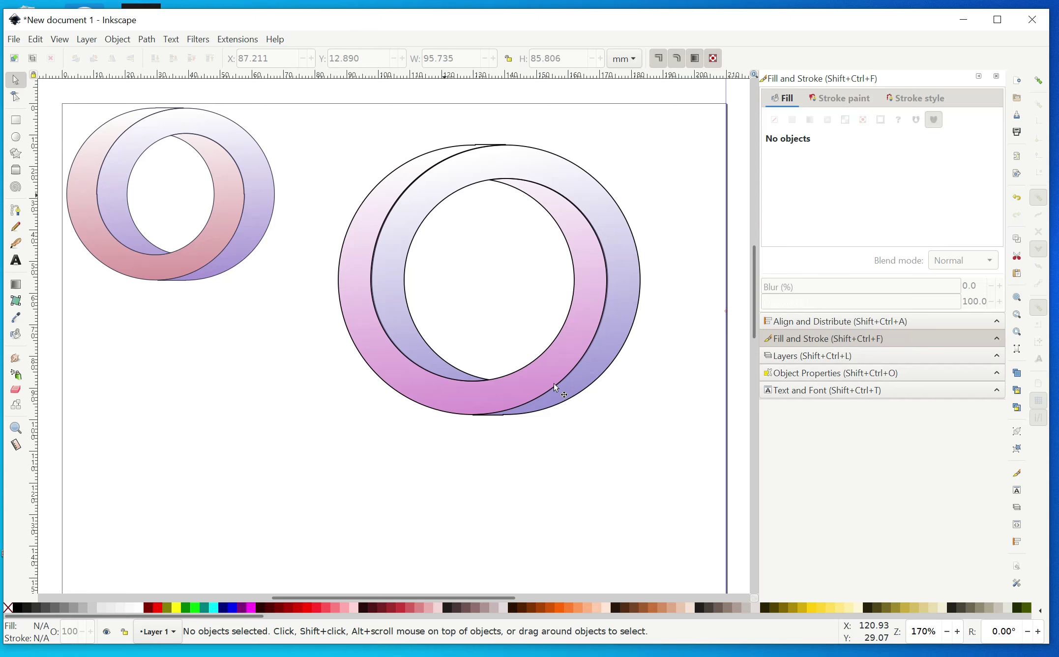
- Scale the grouped double ring down proportionally to about 67 × 60 mm, keeping its upper-left corner fixed, and deselect it
key("ctrl")
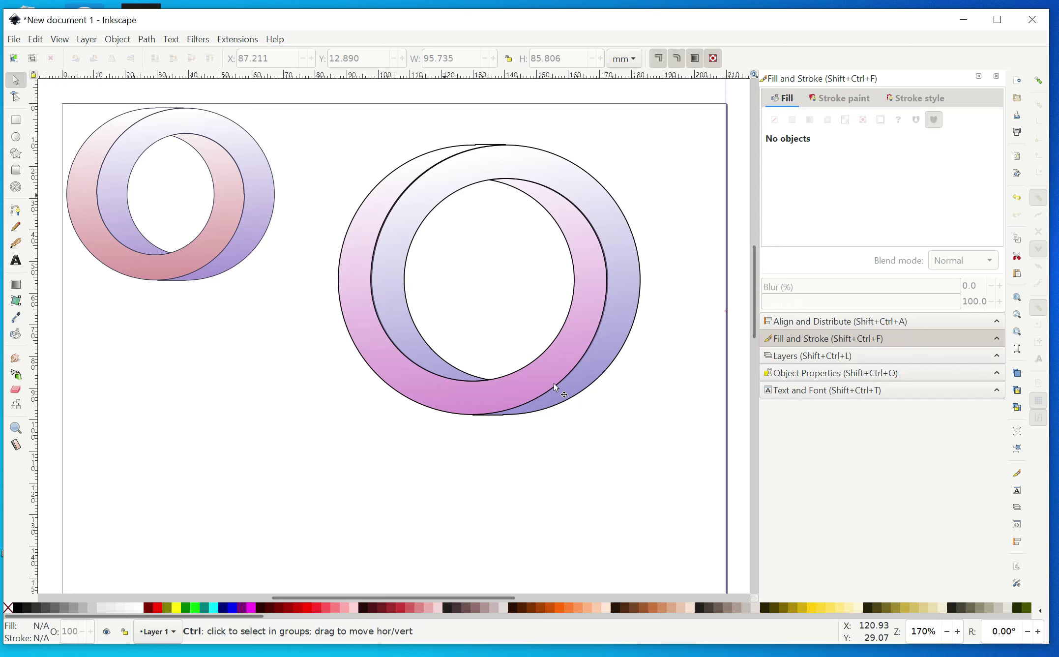
left_click(554, 382, "ctrl")
left_click_drag(642, 417, 558, 401)
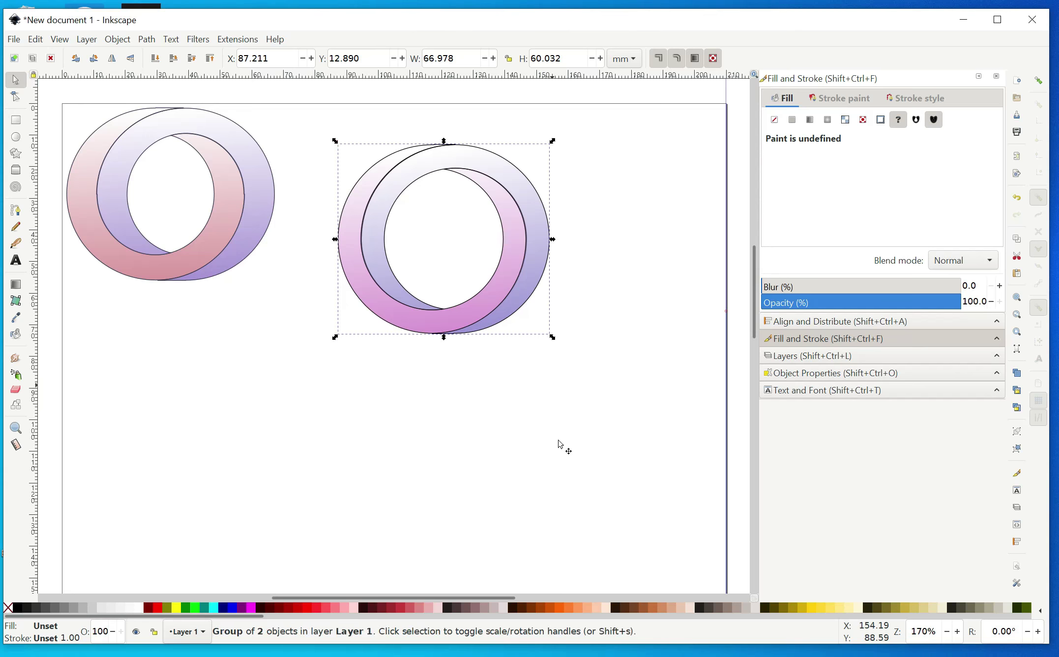
left_click(547, 419)
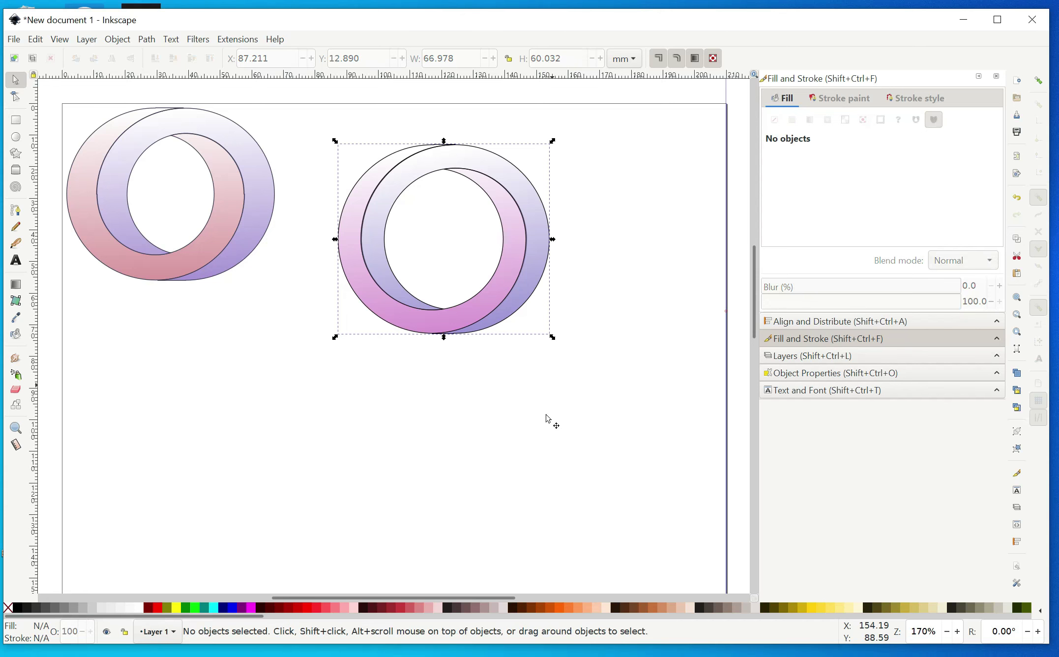